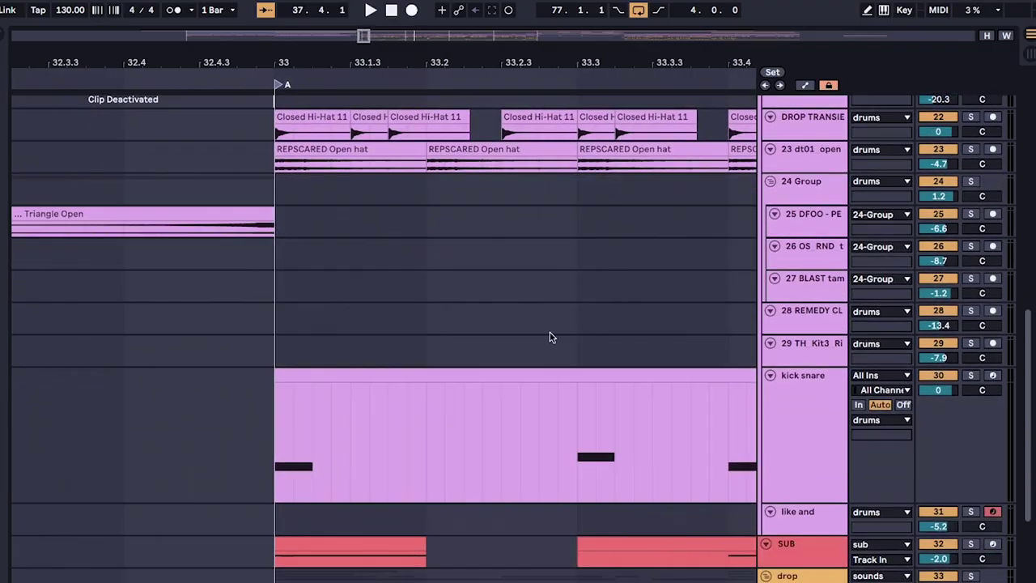
Select the kick snare and REPSCARED Open hat clips, then clear the selection
scroll(556, 430, "down", 2)
scroll(555, 430, "right", 3)
left_click(396, 337)
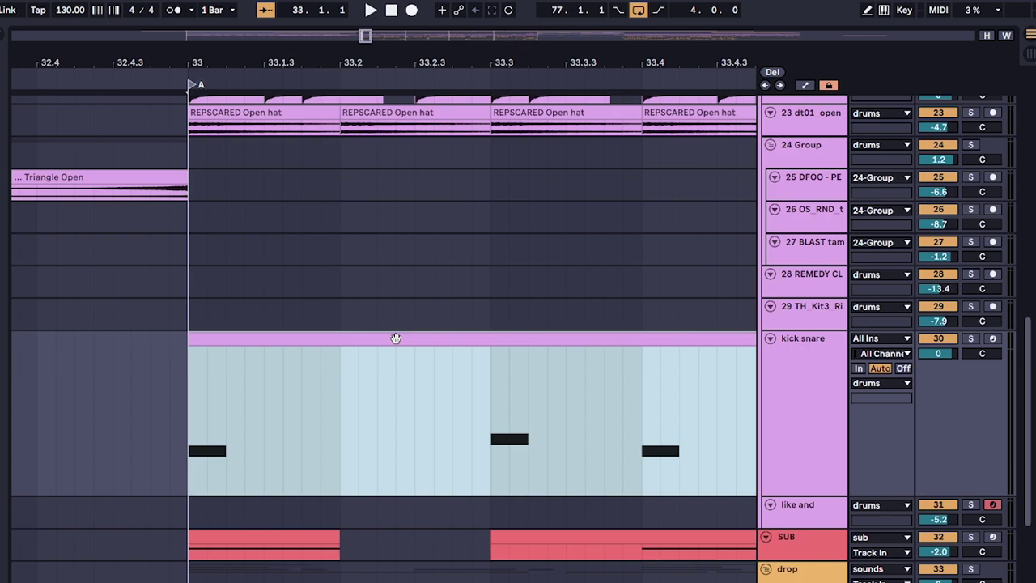
left_click(396, 338)
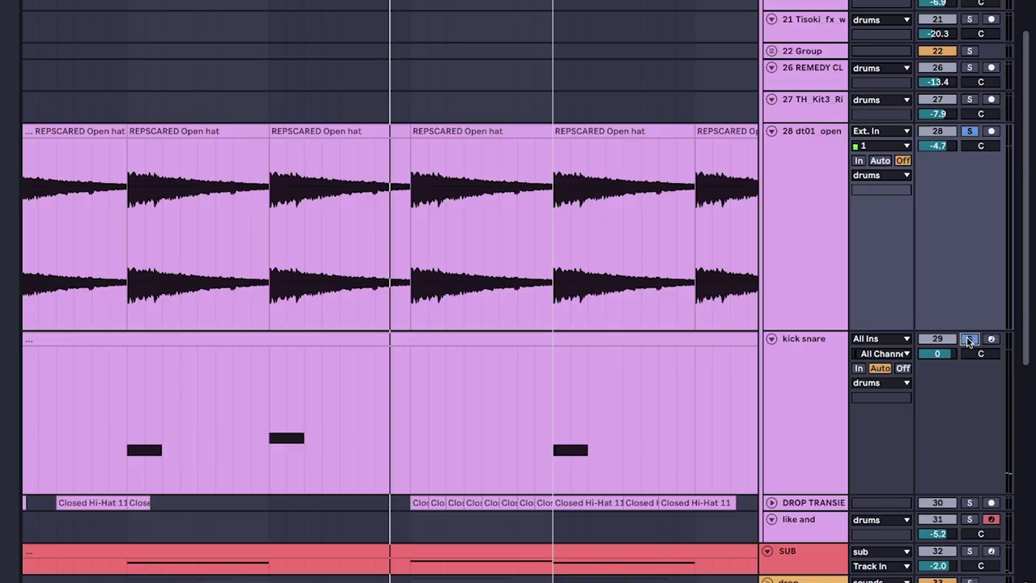
left_click(348, 288)
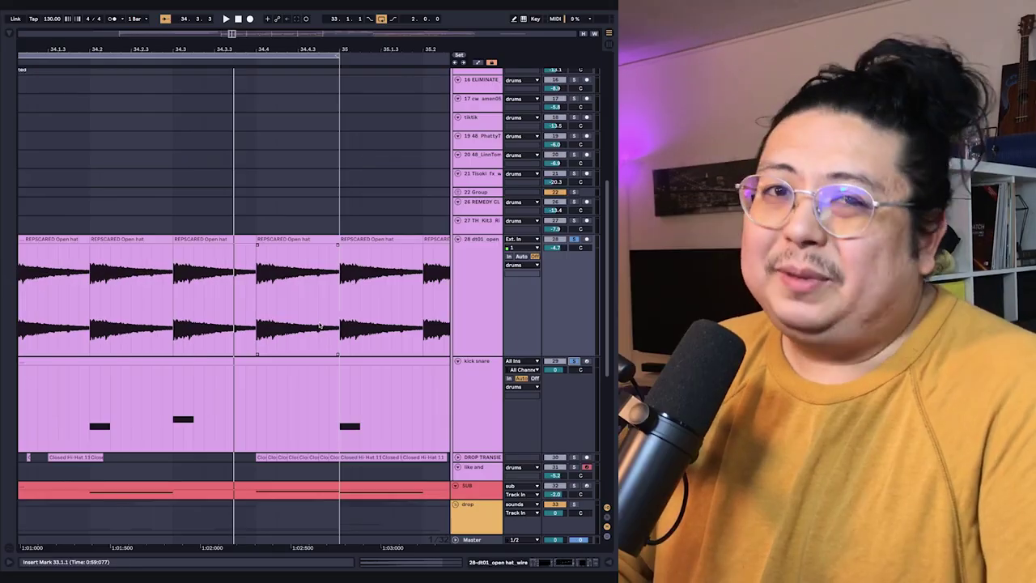
scroll(313, 332, "down", 3)
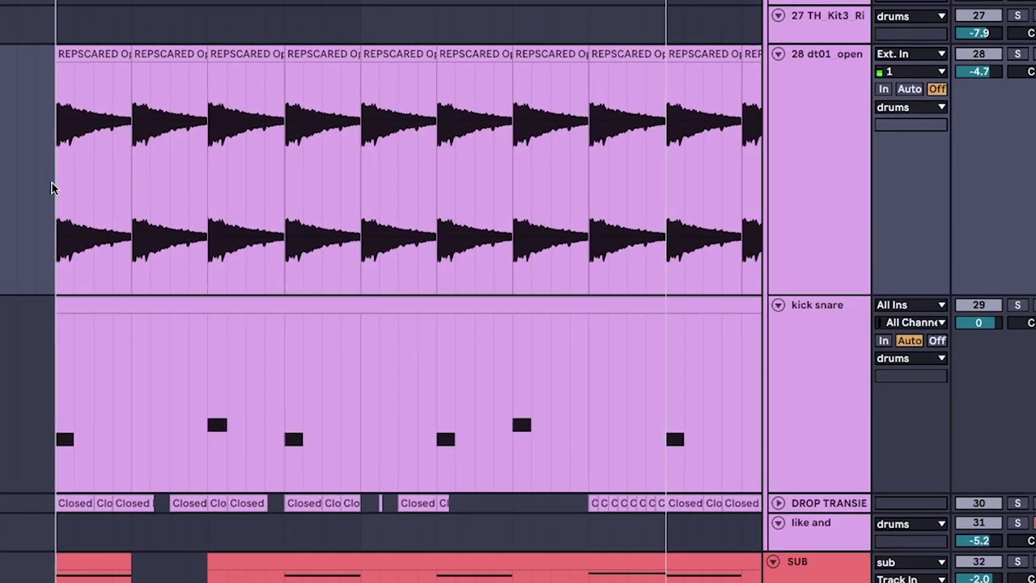
left_click_drag(52, 186, 678, 393)
left_click(60, 209)
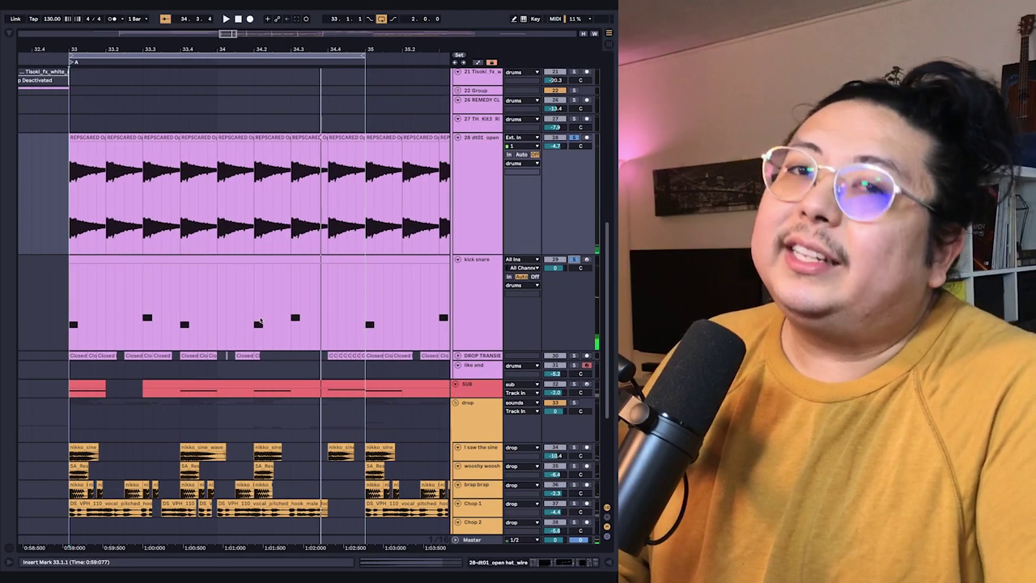
Enlarge the I saw the sine lane with Alt+= to show its clips and SUB notes
scroll(174, 348, "down", 5)
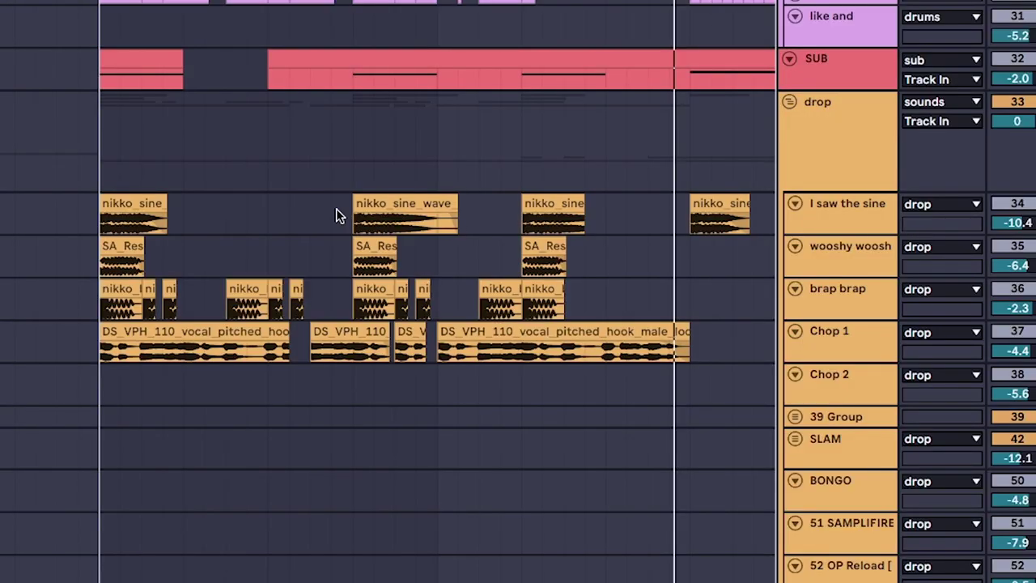
key("alt+plus")
key("alt+plus")
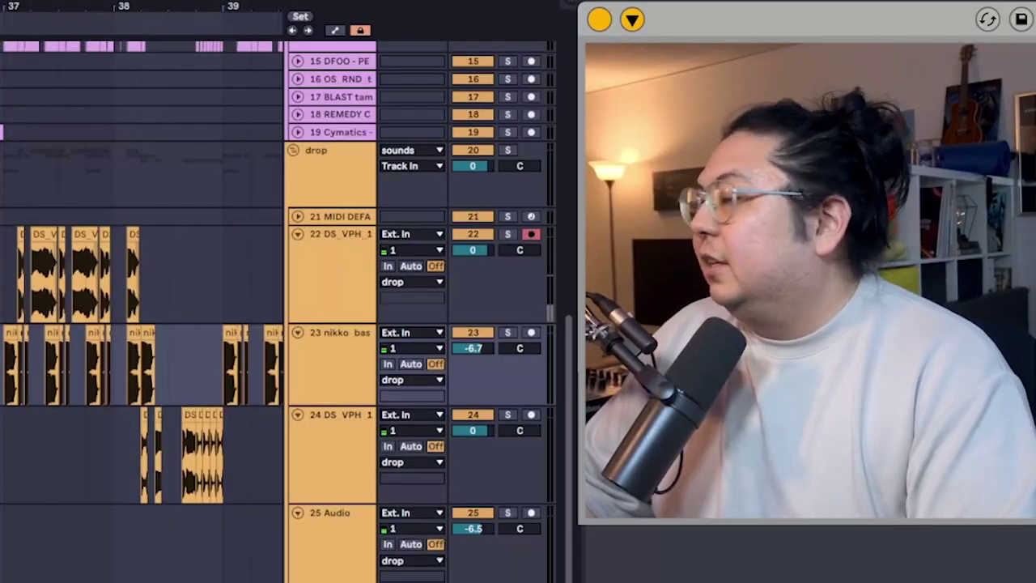
scroll(300, 243, "down", 6)
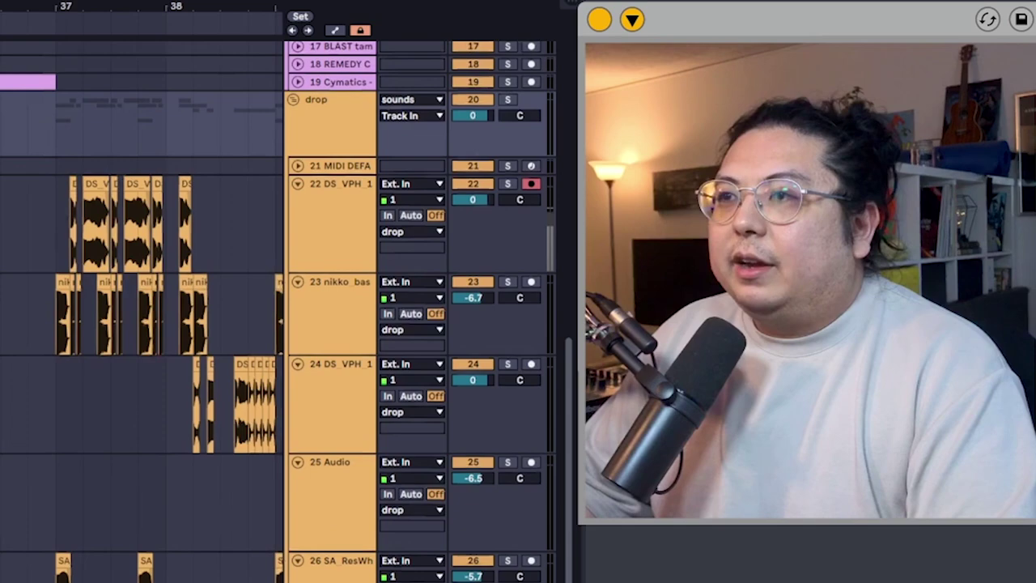
scroll(300, 202, "up", 4)
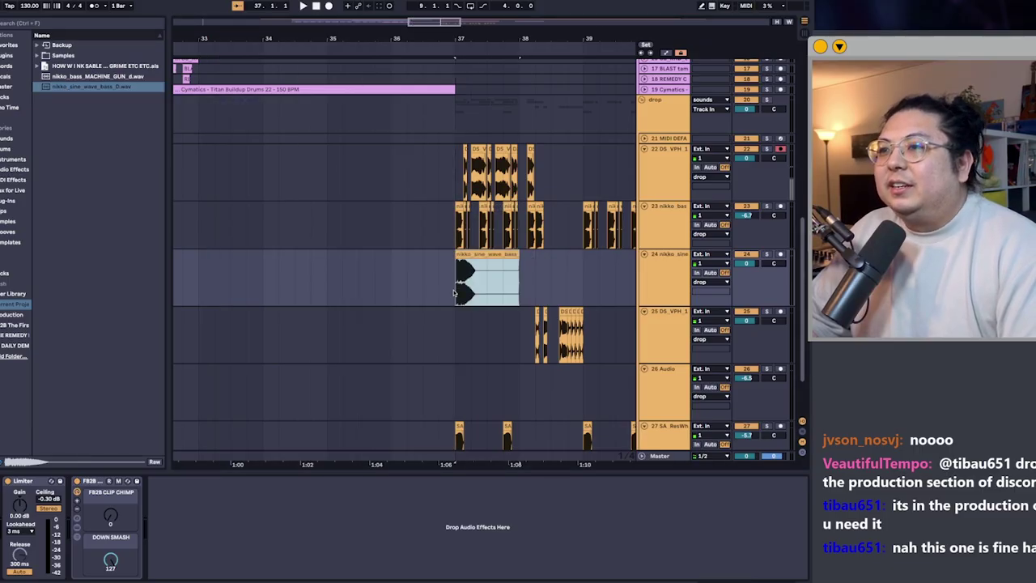
scroll(377, 289, "down", 1)
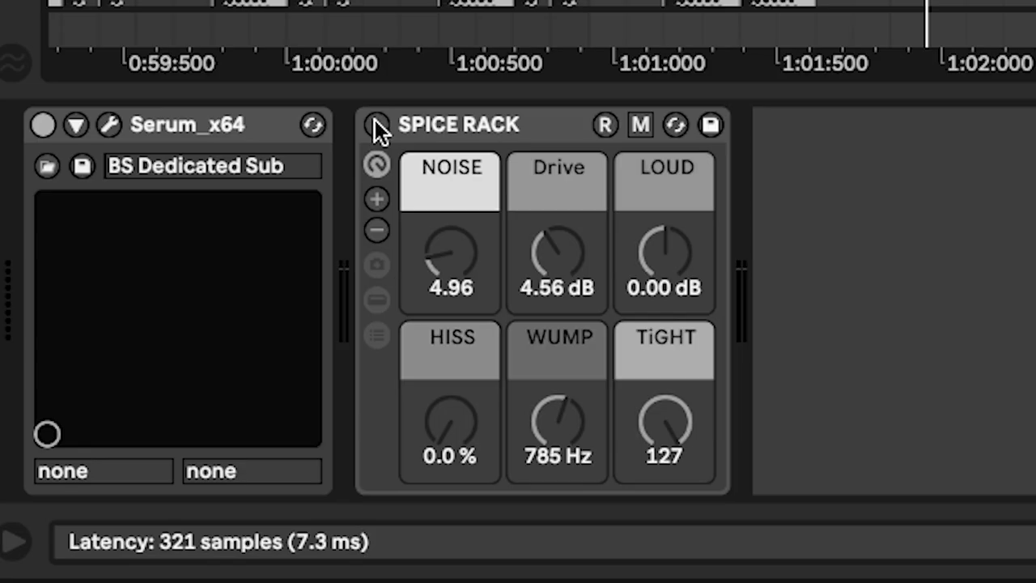
Switch the Spice Rack device on
left_click(376, 122)
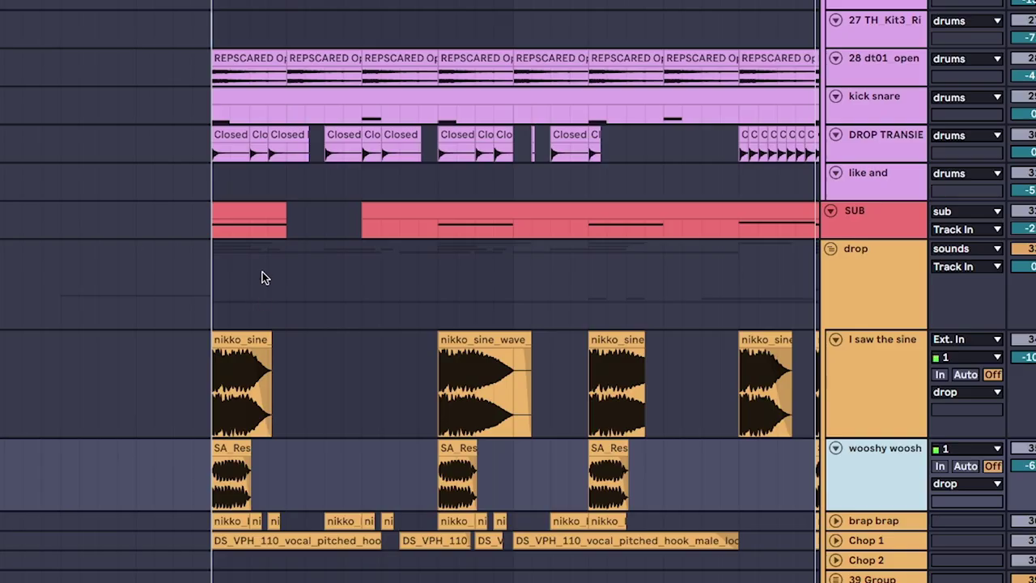
Select the DROP TRANSIE hi-hat track
left_click(867, 142)
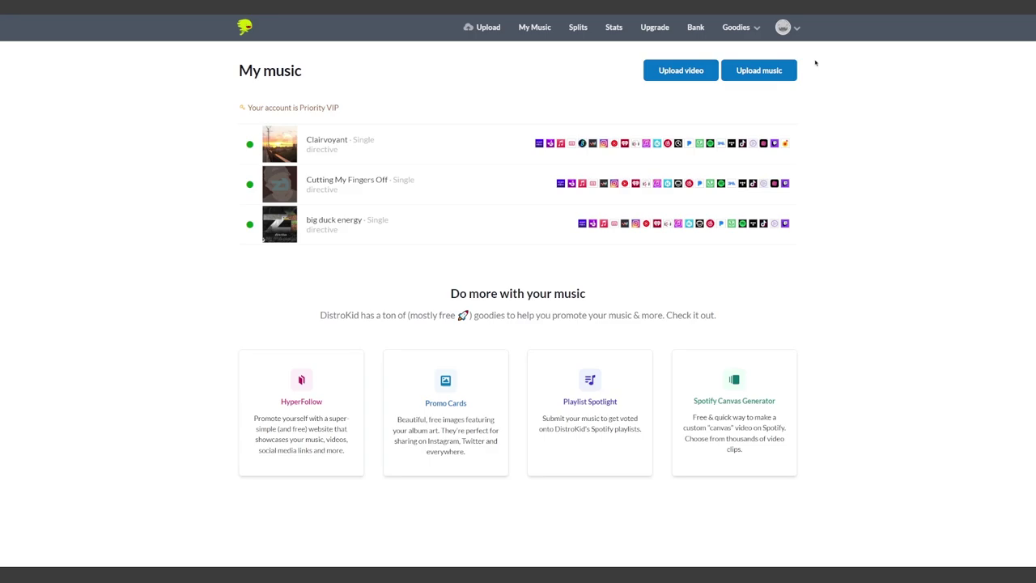
Go to the Promo Cards tool under DistroKid's Goodies menu
left_click(745, 30)
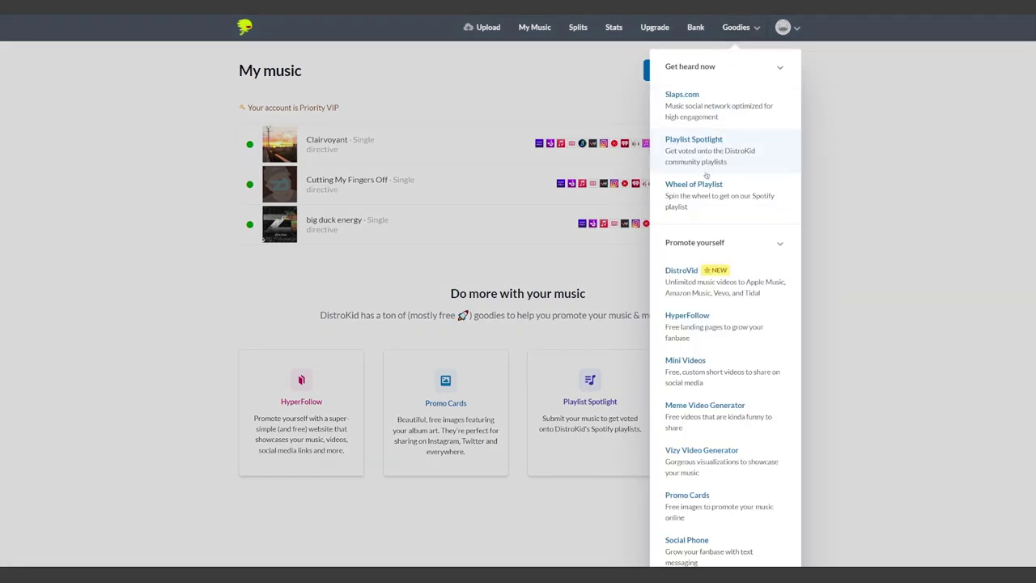
scroll(716, 263, "down", 1)
scroll(714, 282, "down", 1)
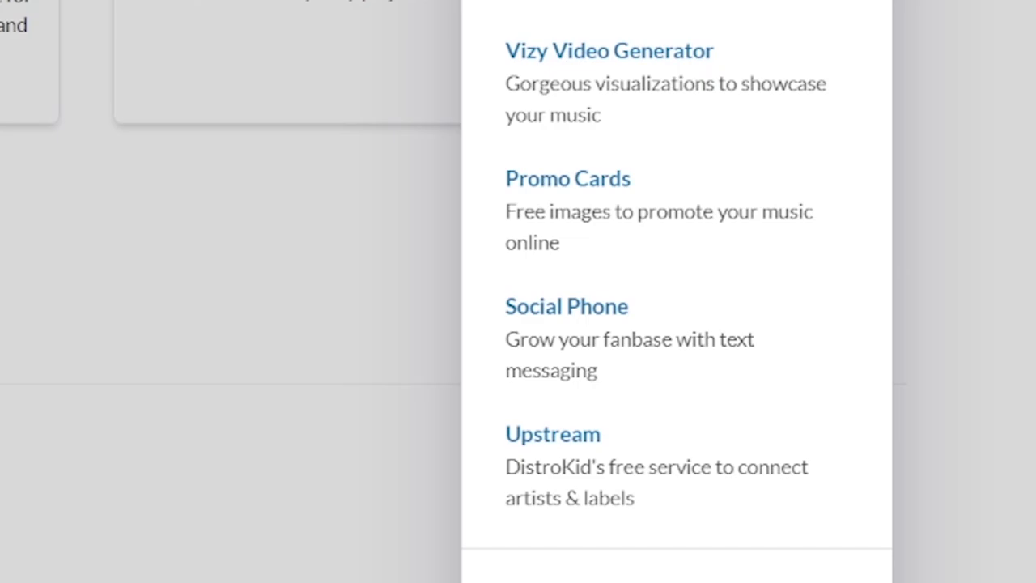
left_click(620, 211)
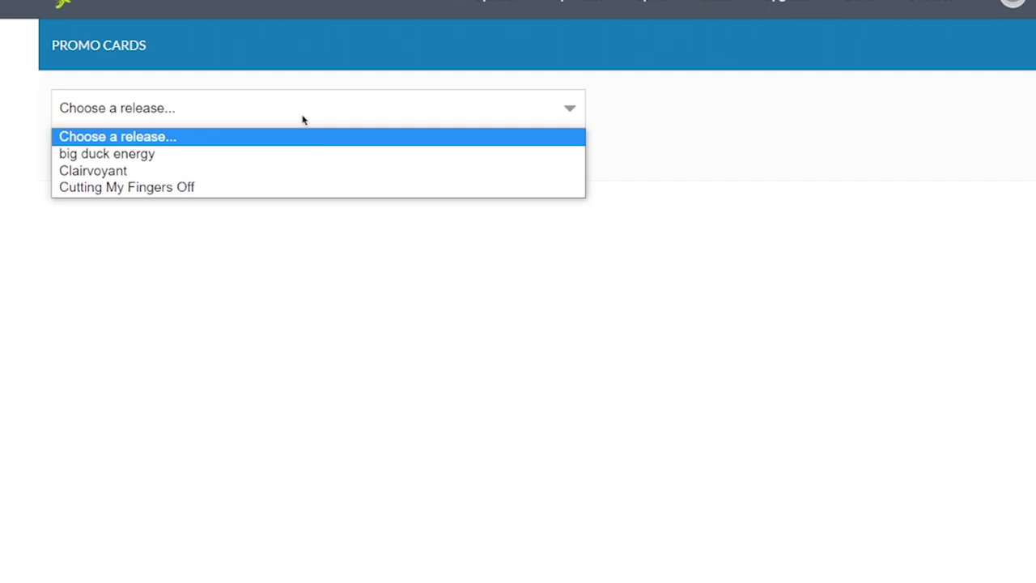
Generate promo cards for Cutting My Fingers Off and scroll through the results
left_click(132, 161)
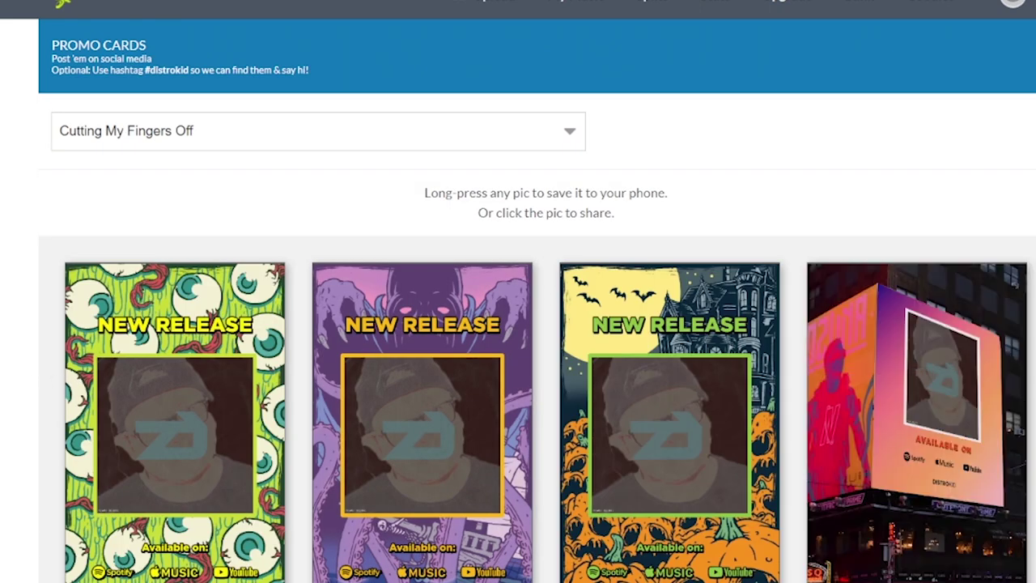
scroll(518, 292, "down", 5)
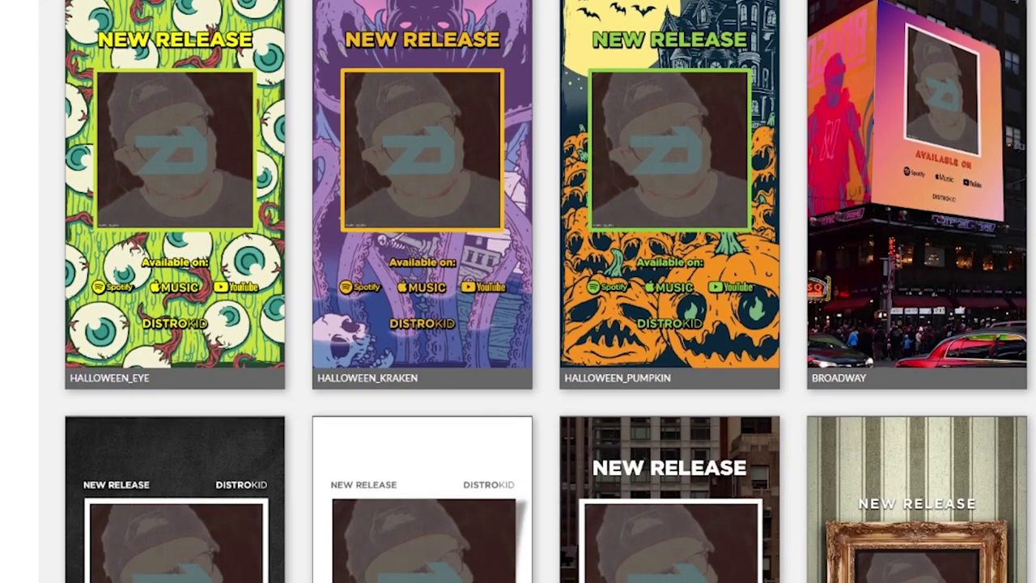
scroll(18, 394, "down", 9)
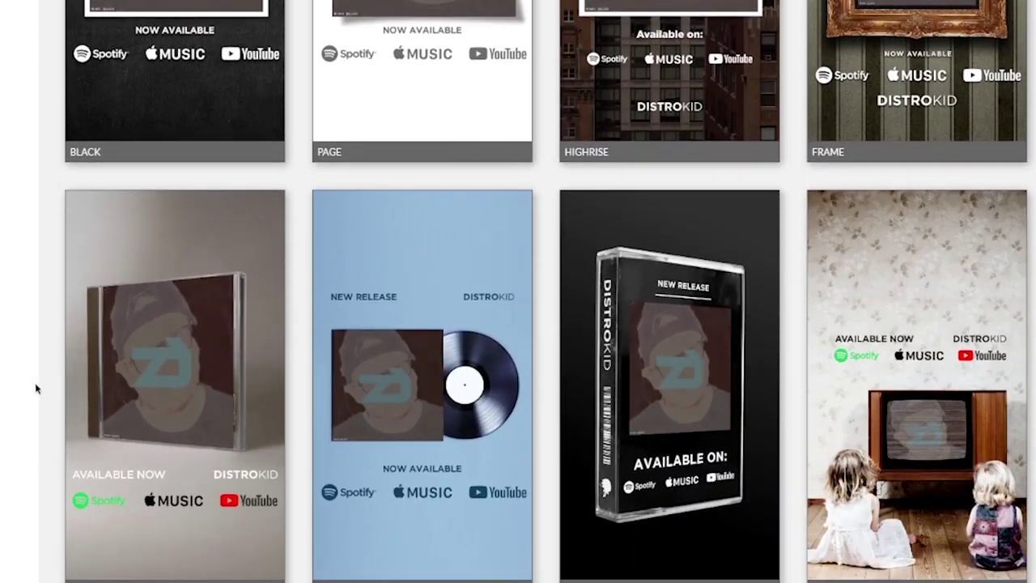
scroll(41, 369, "down", 7)
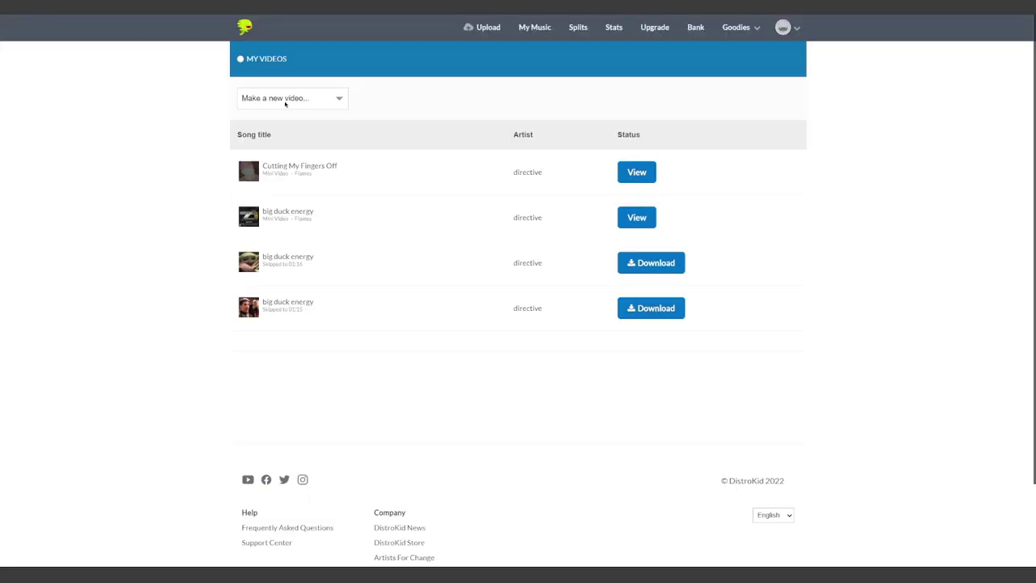
Start a Colbchella Generator video, then scroll through DistroKid's musician sign-up homepage
left_click(282, 134)
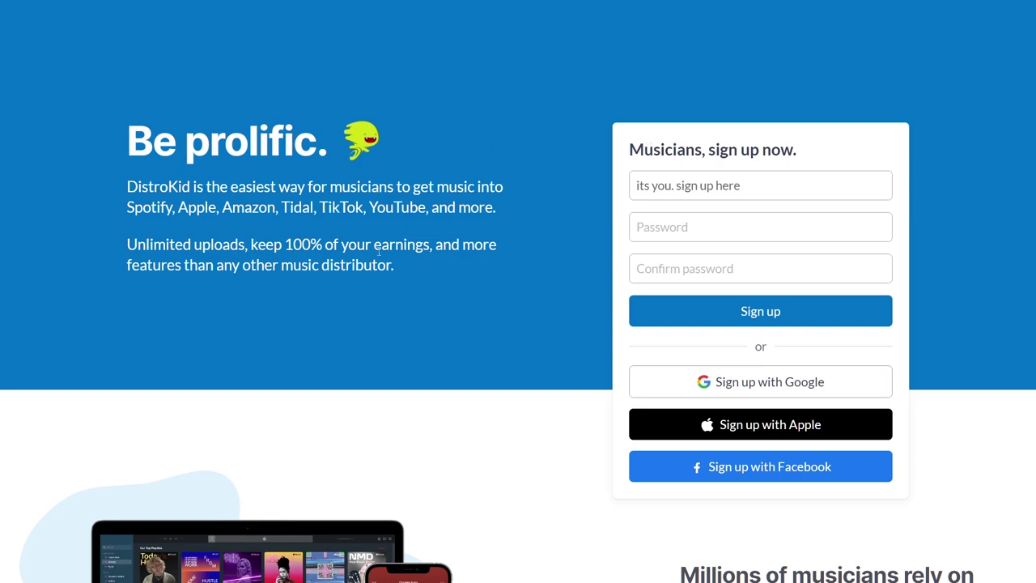
scroll(368, 203, "down", 4)
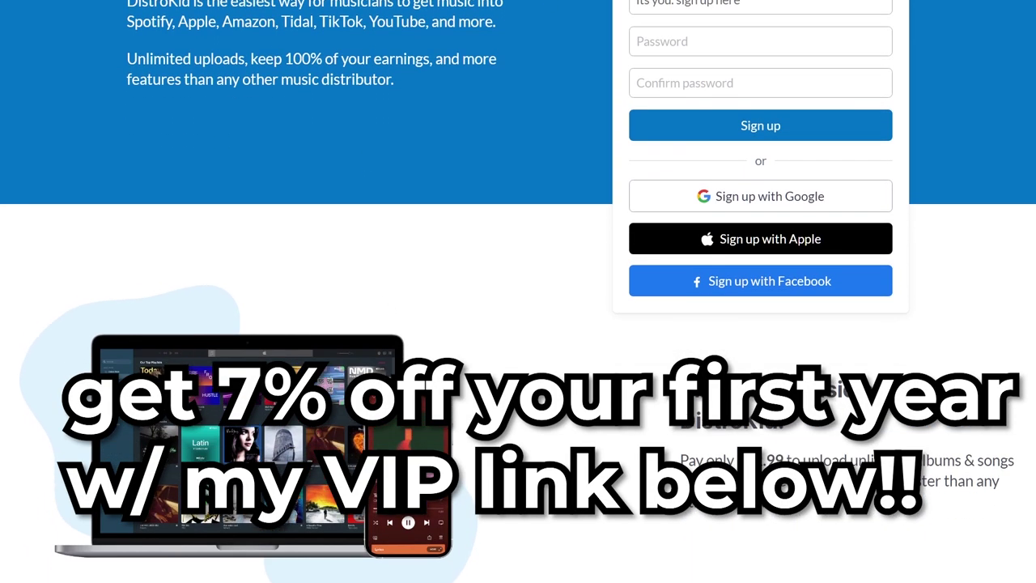
scroll(660, 362, "down", 3)
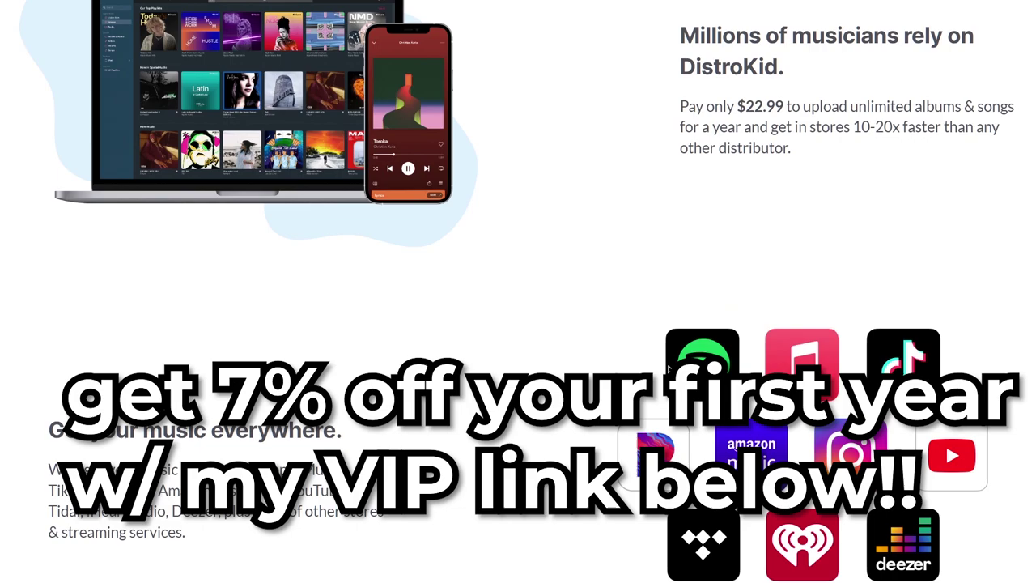
scroll(661, 362, "down", 3)
scroll(558, 368, "down", 5)
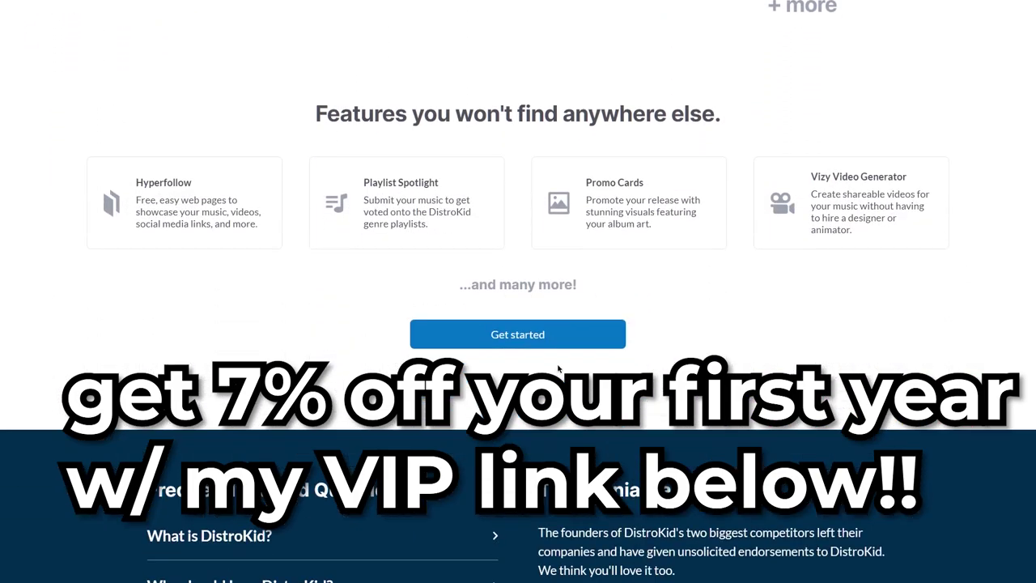
scroll(547, 366, "down", 10)
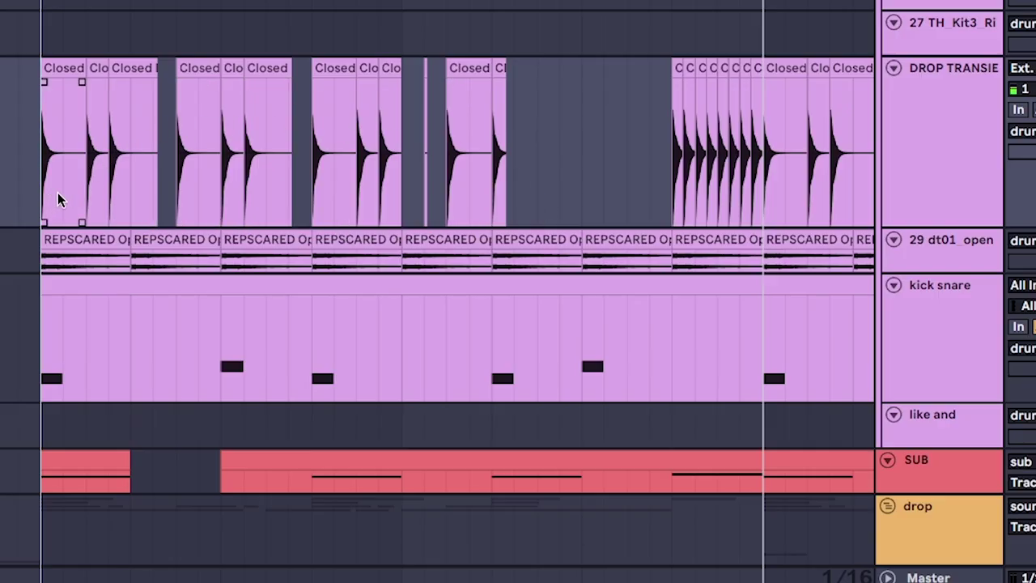
Loop and play bars 35 to 37 of the drop, then clear the clip selection
left_click_drag(59, 200, 768, 169)
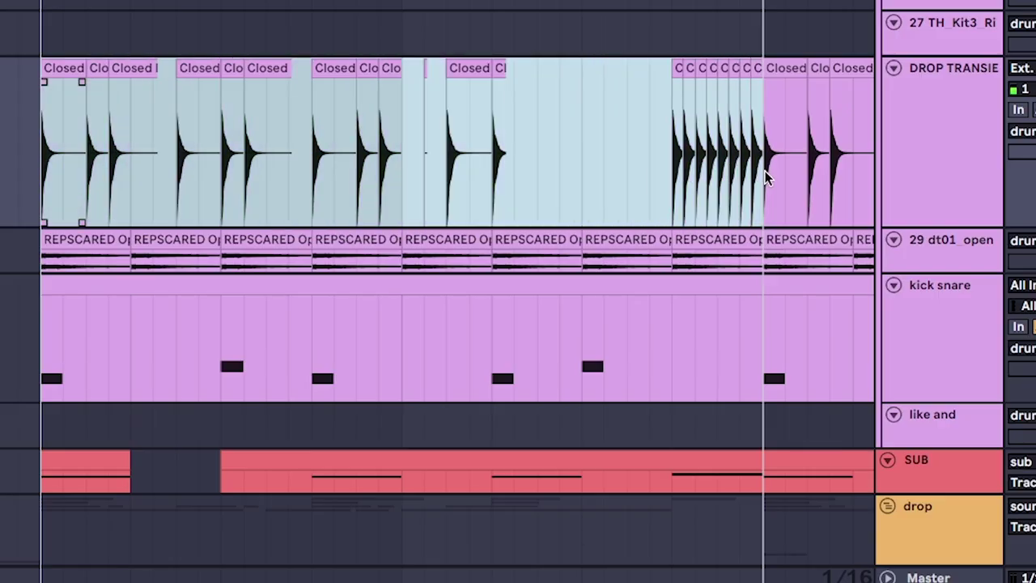
scroll(549, 232, "up", 1)
scroll(549, 233, "left", 2)
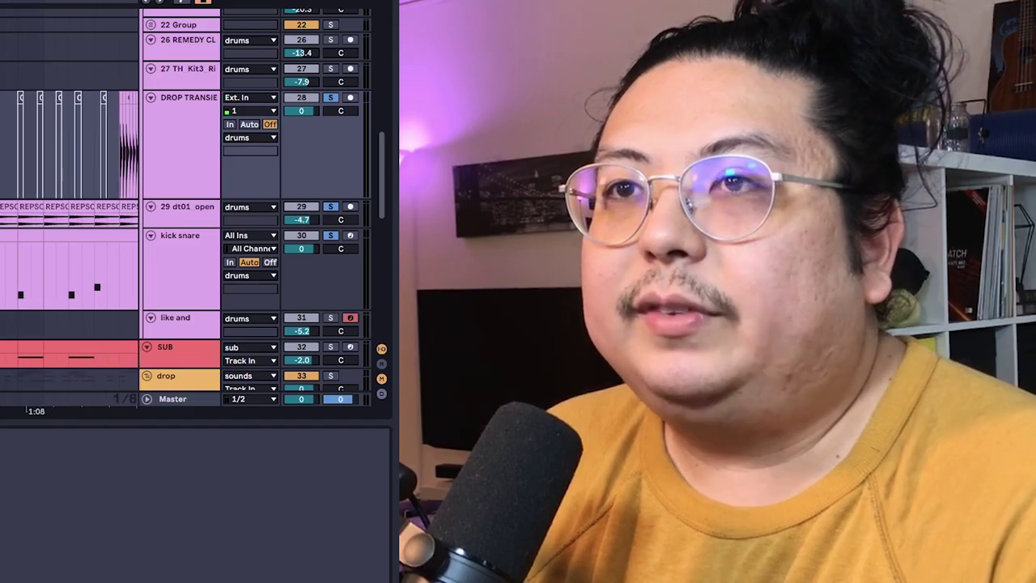
key("space")
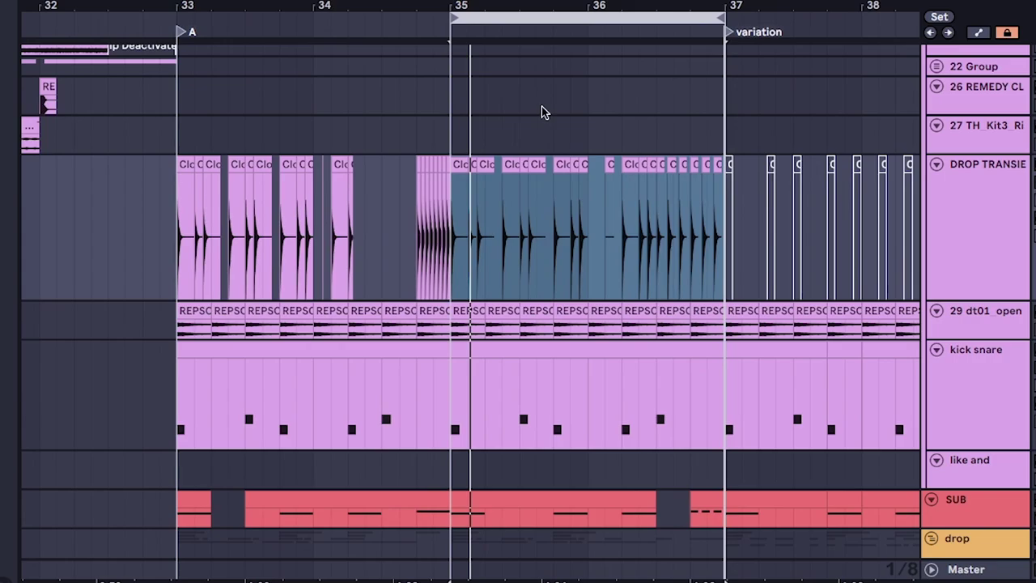
scroll(526, 298, "up", 5)
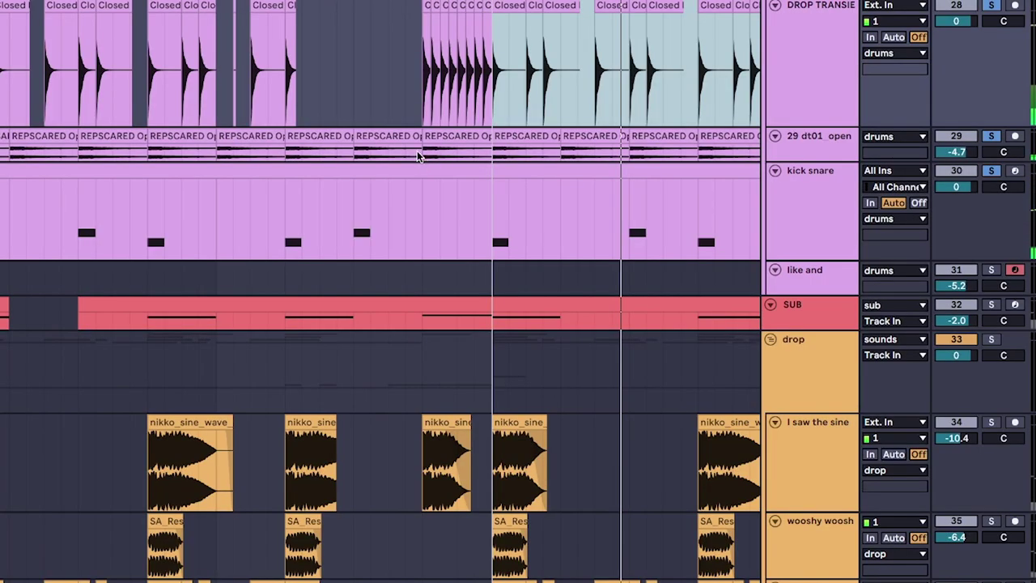
scroll(353, 238, "down", 4)
scroll(400, 203, "down", 2)
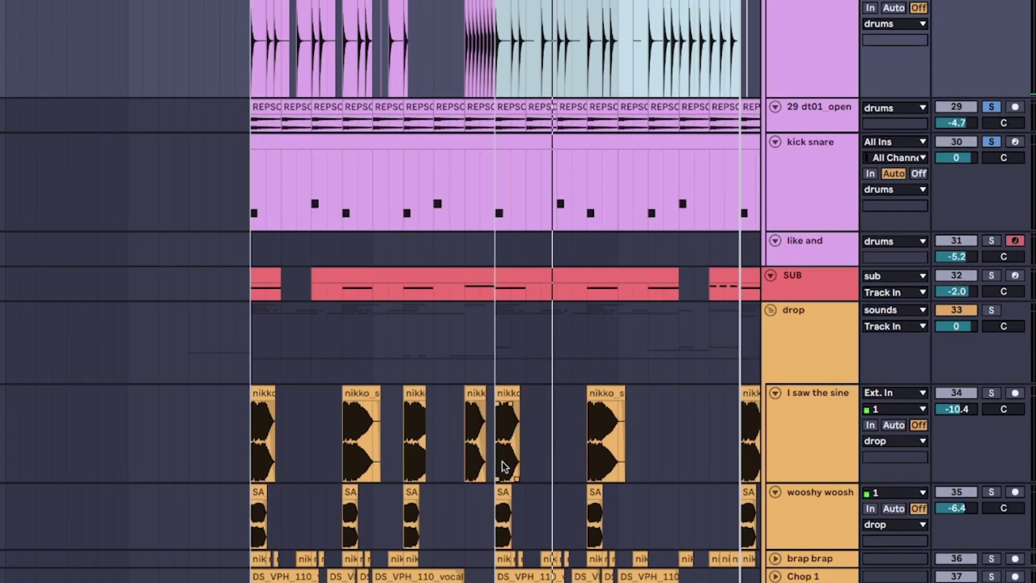
scroll(468, 423, "down", 5)
scroll(744, 366, "up", 3)
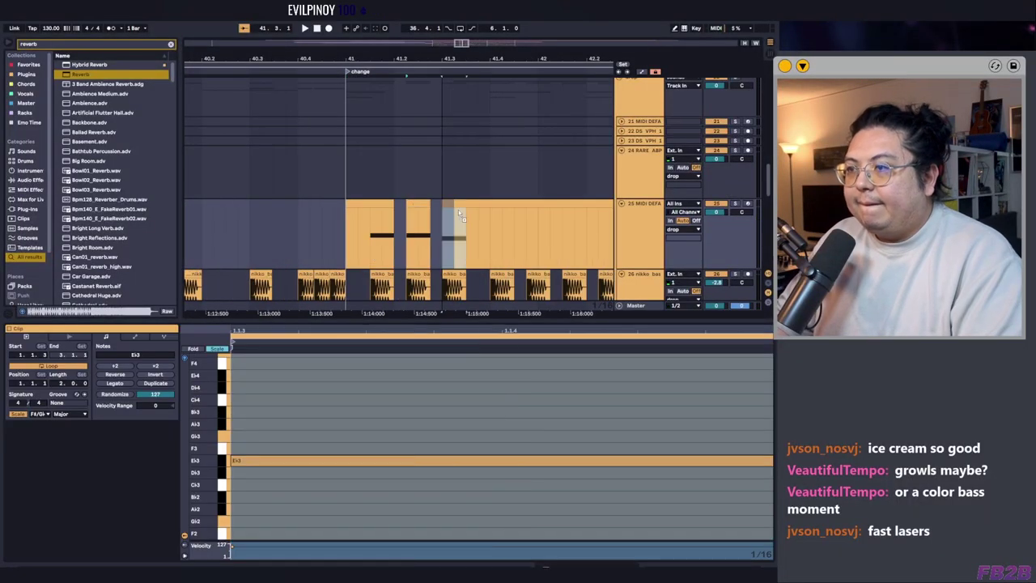
left_click(395, 184)
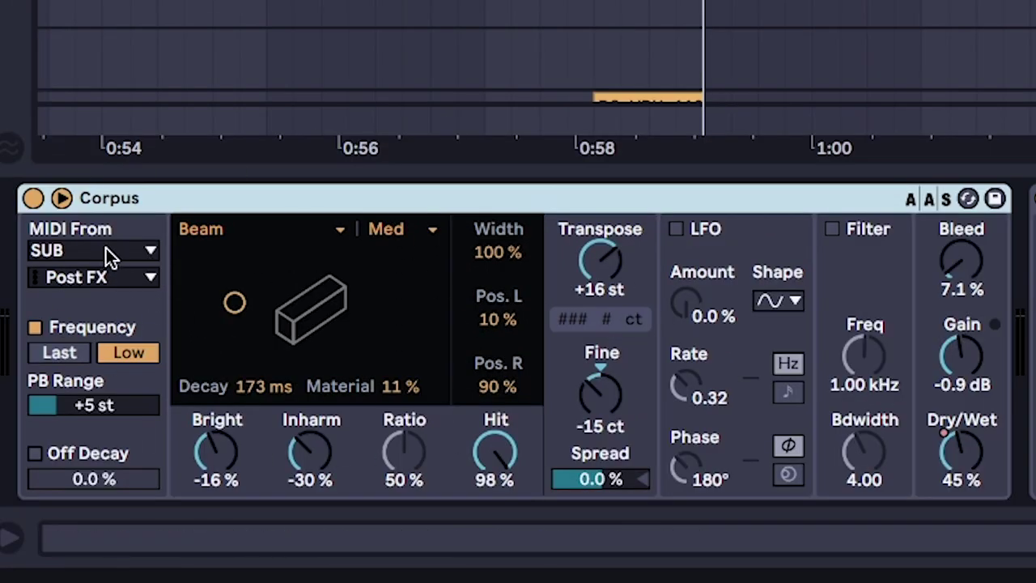
Toggle Corpus's MIDI sidechain panel off and on, ending with MIDI From SUB visible
left_click(61, 197)
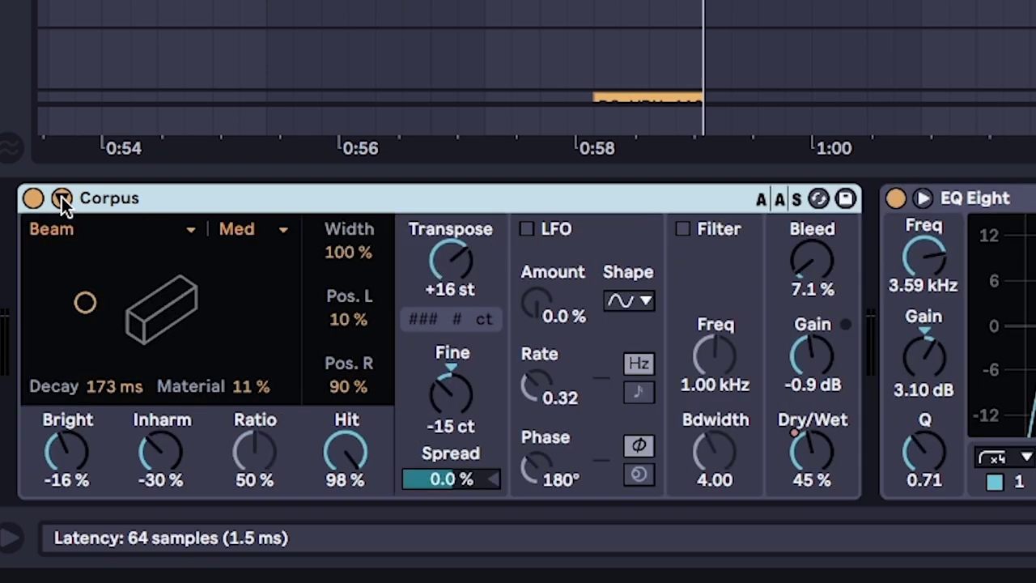
left_click(61, 199)
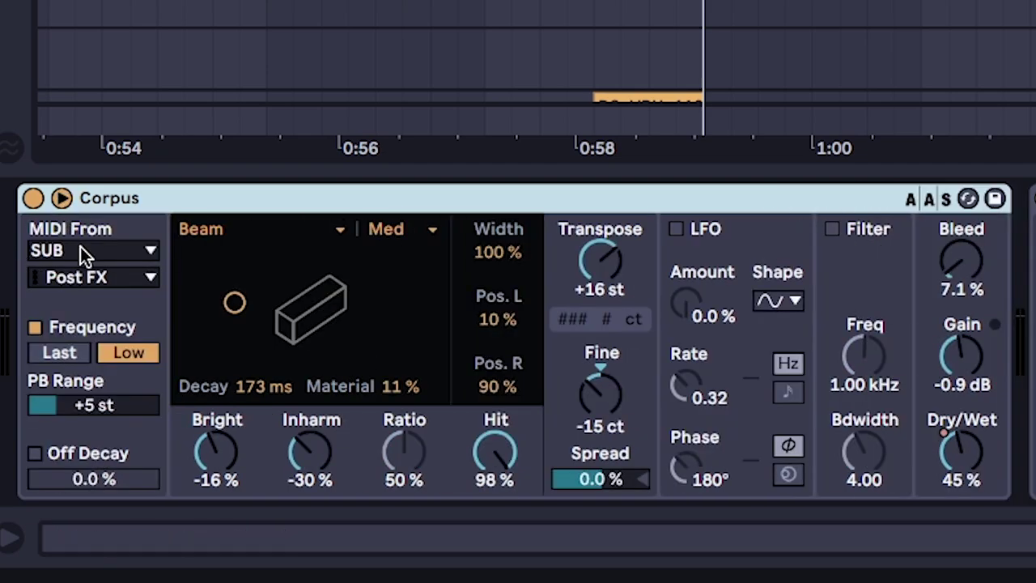
left_click(62, 198)
left_click(62, 198)
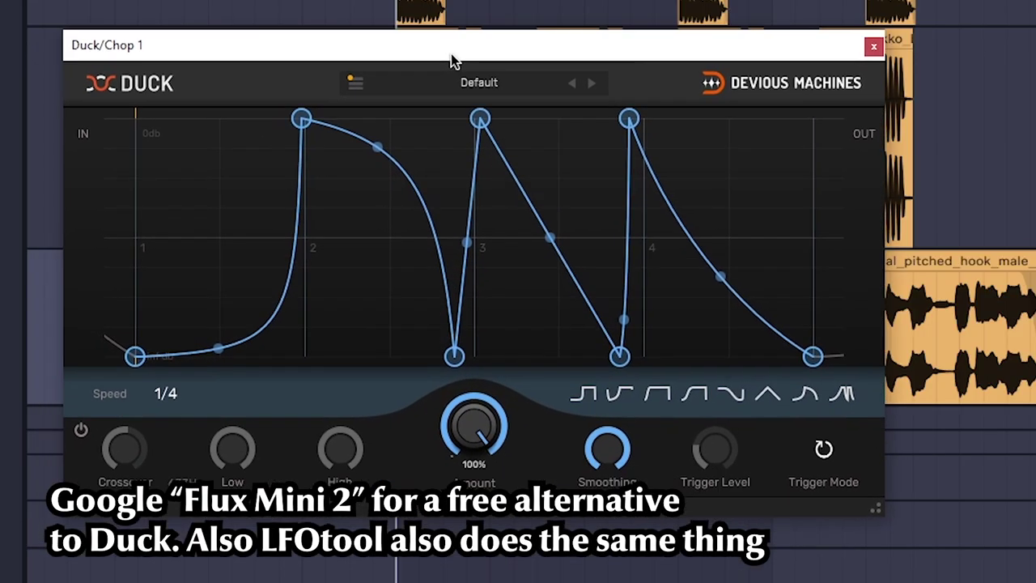
Play the drop to hear Duck pumping the Chop 1 vocal chops
key("space")
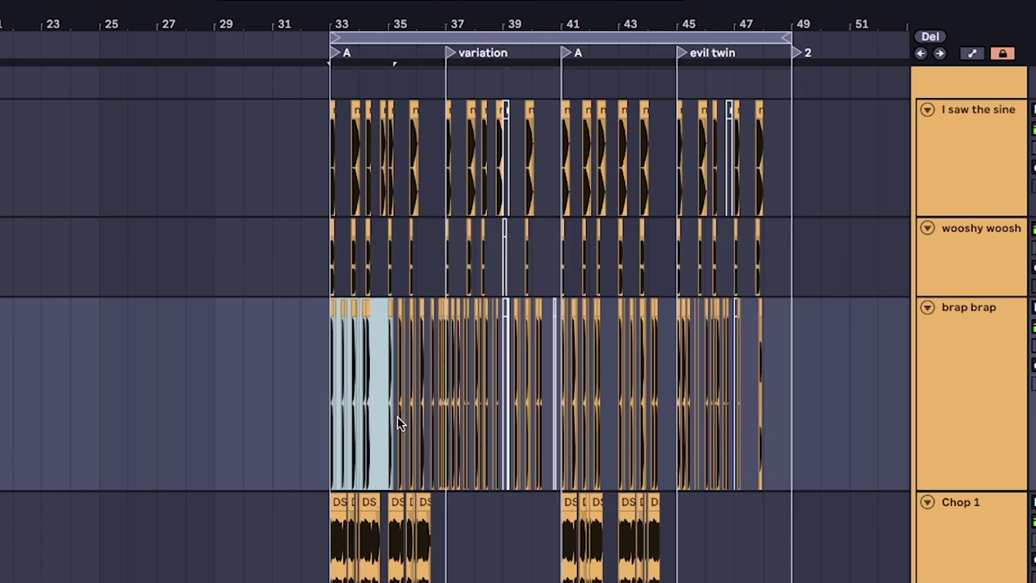
left_click(434, 453)
left_click_drag(447, 470, 557, 460)
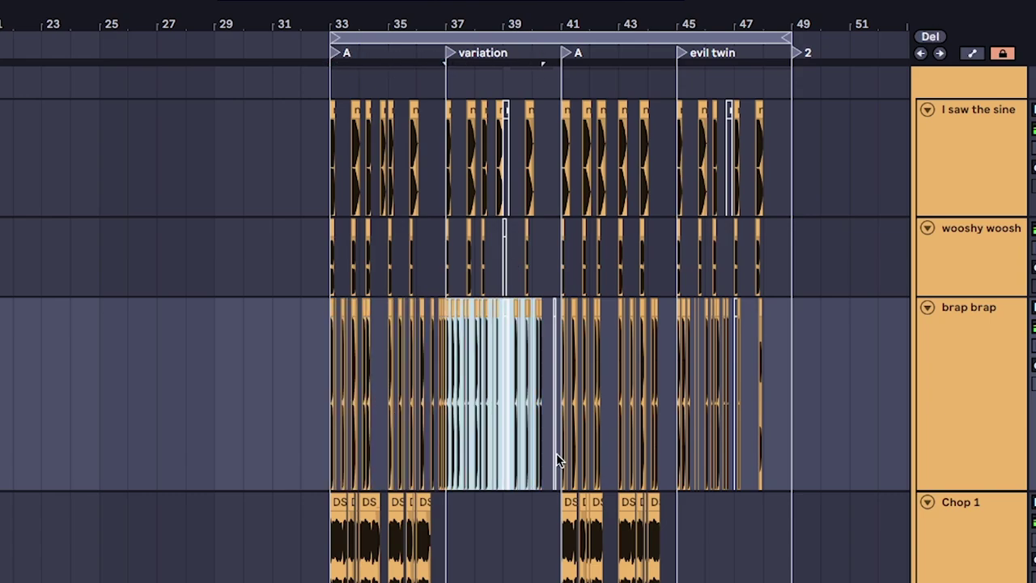
left_click(557, 461)
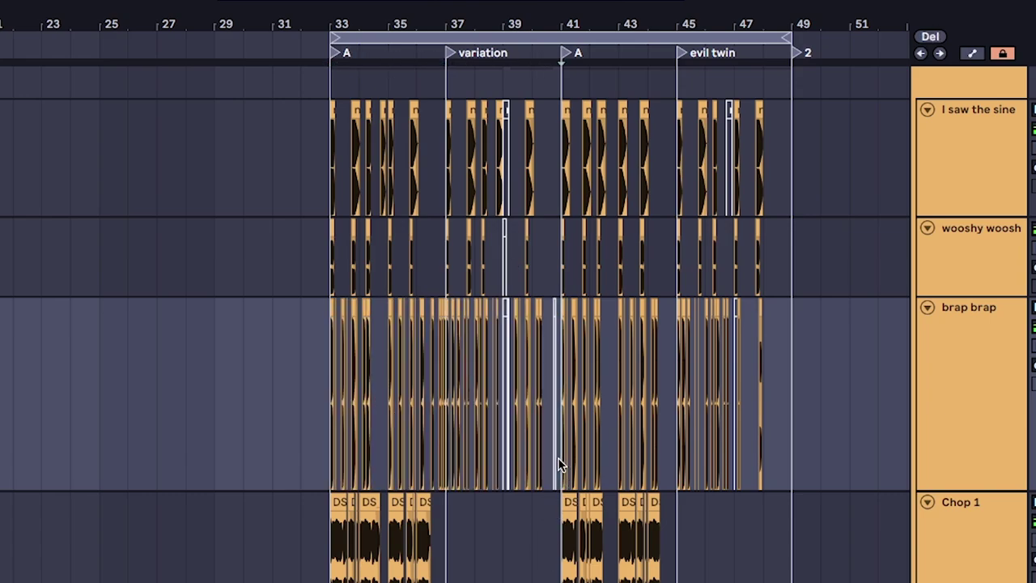
left_click(677, 462)
left_click_drag(681, 91, 797, 97)
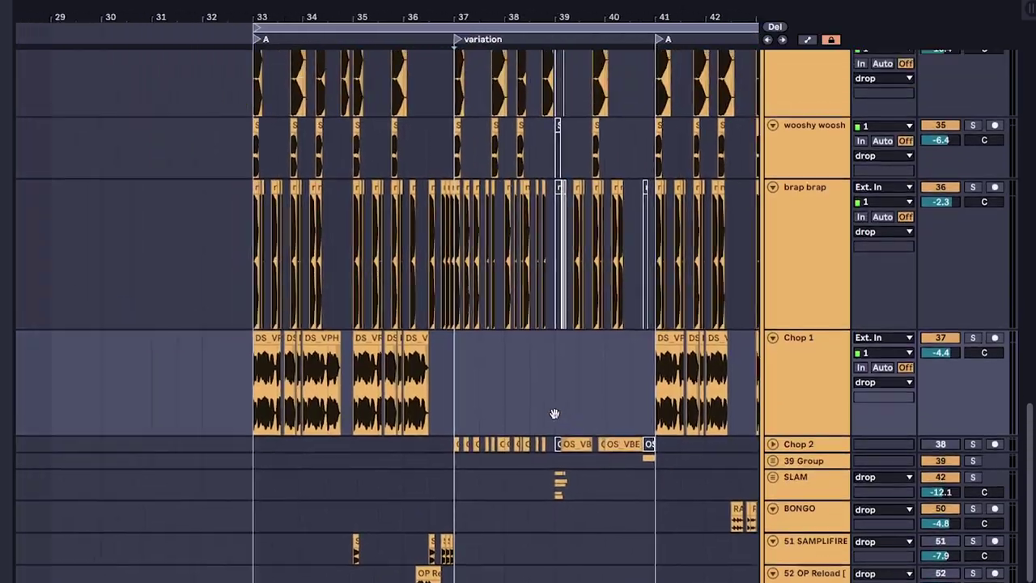
Select the SAMPLIFIRE lane, then the BONGO lane, to inspect their percussion hits
scroll(555, 414, "up", 2)
scroll(453, 401, "down", 5)
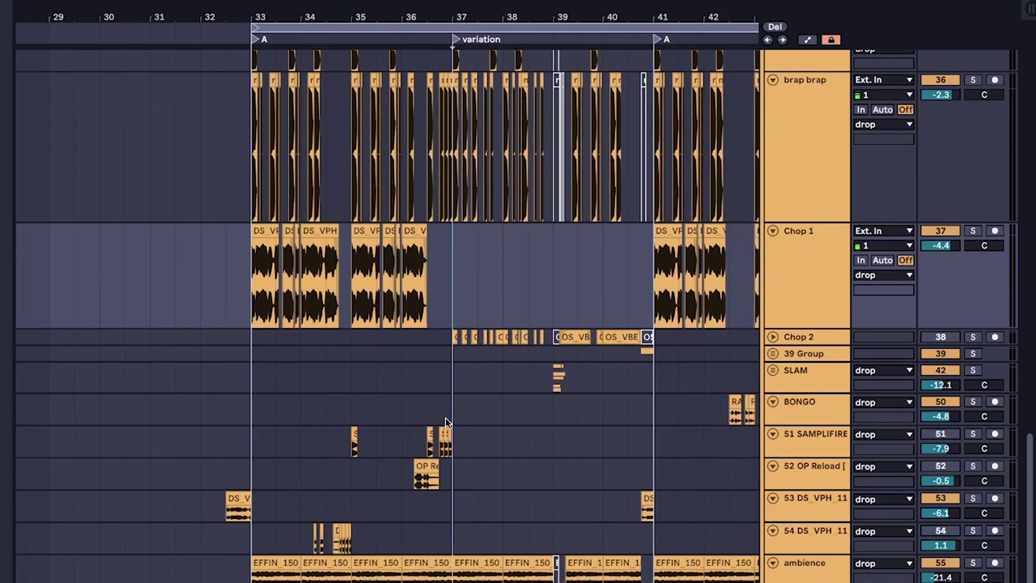
scroll(445, 422, "up", 3)
scroll(243, 485, "right", 3)
left_click(128, 437)
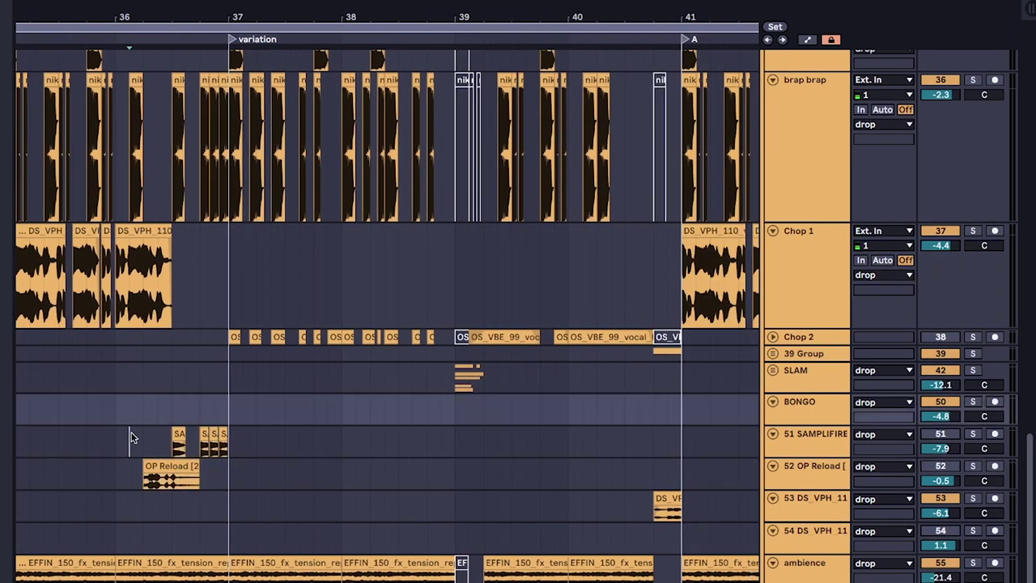
scroll(383, 460, "left", 2)
key("Up")
scroll(463, 406, "right", 4)
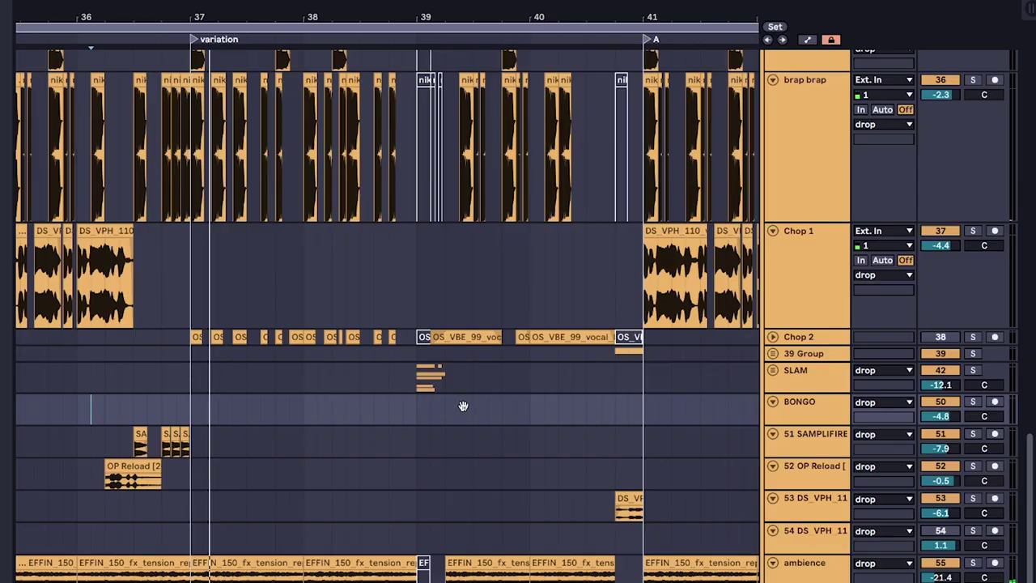
Mark a spot in the BONGO lane near bar 42
scroll(463, 406, "right", 5)
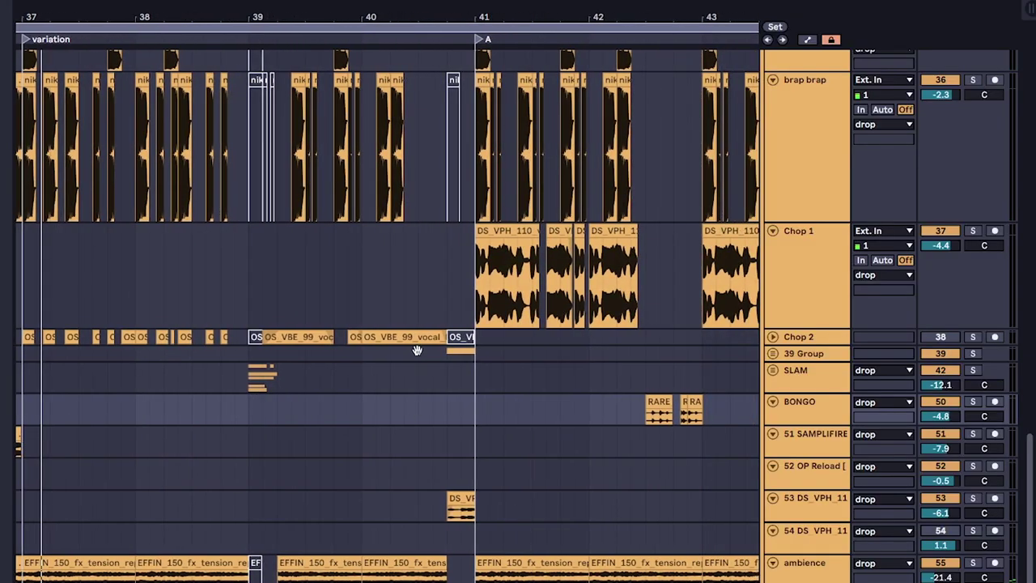
scroll(405, 340, "up", 3)
scroll(399, 327, "down", 3)
scroll(399, 327, "up", 1)
left_click_drag(810, 453, 810, 559)
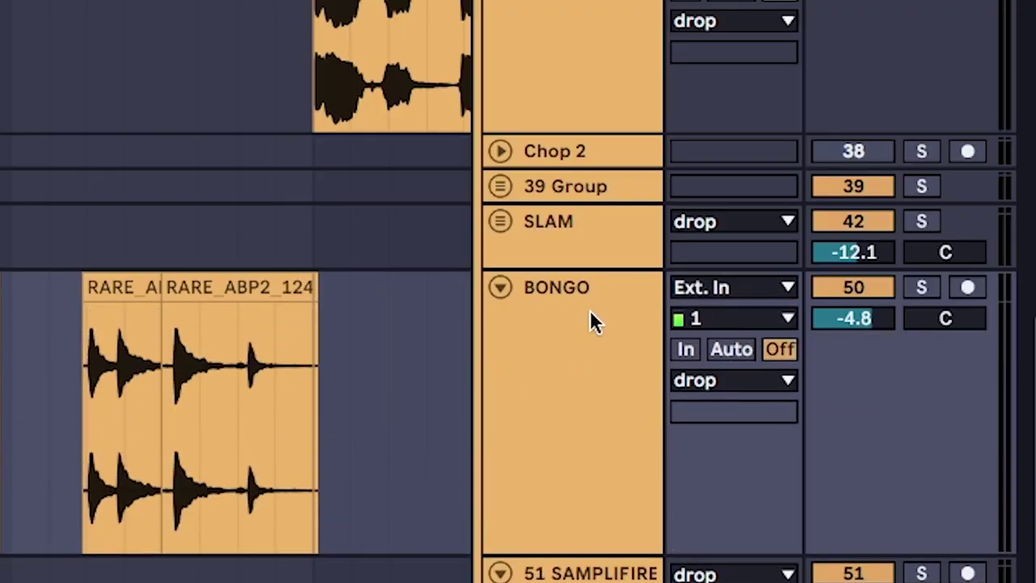
scroll(925, 270, "right", 5)
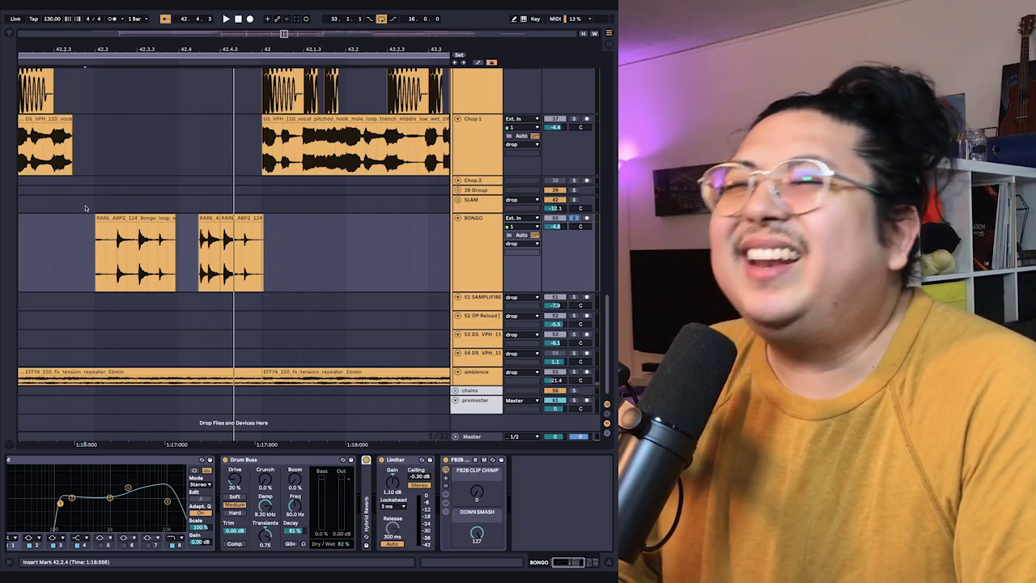
left_click(133, 204)
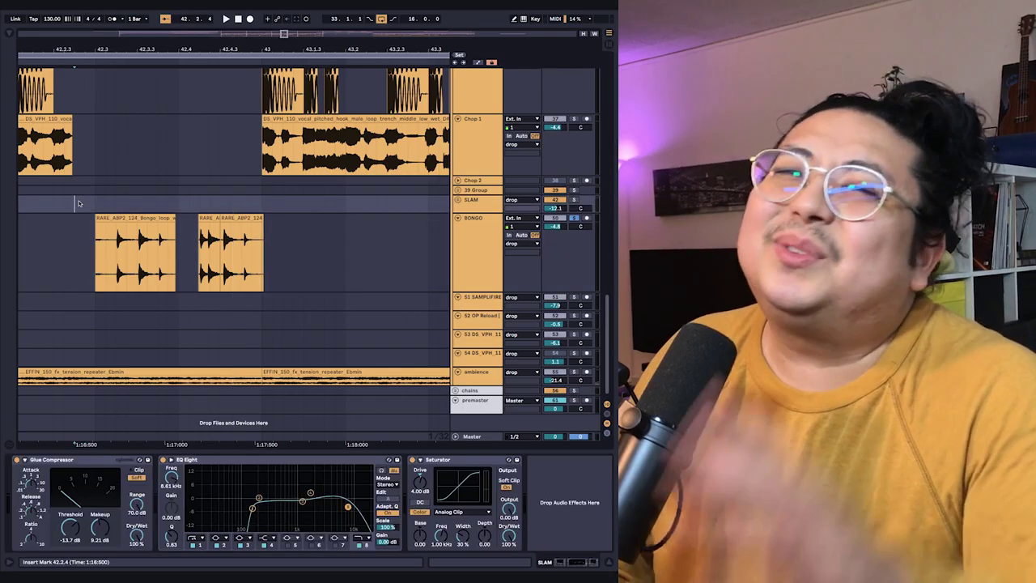
scroll(179, 206, "down", 4)
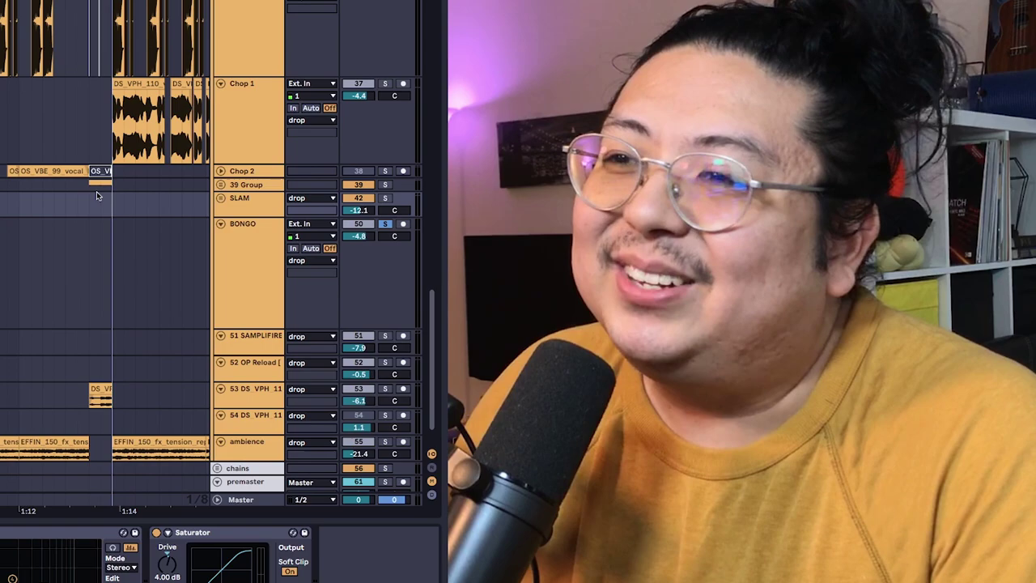
scroll(102, 196, "up", 3)
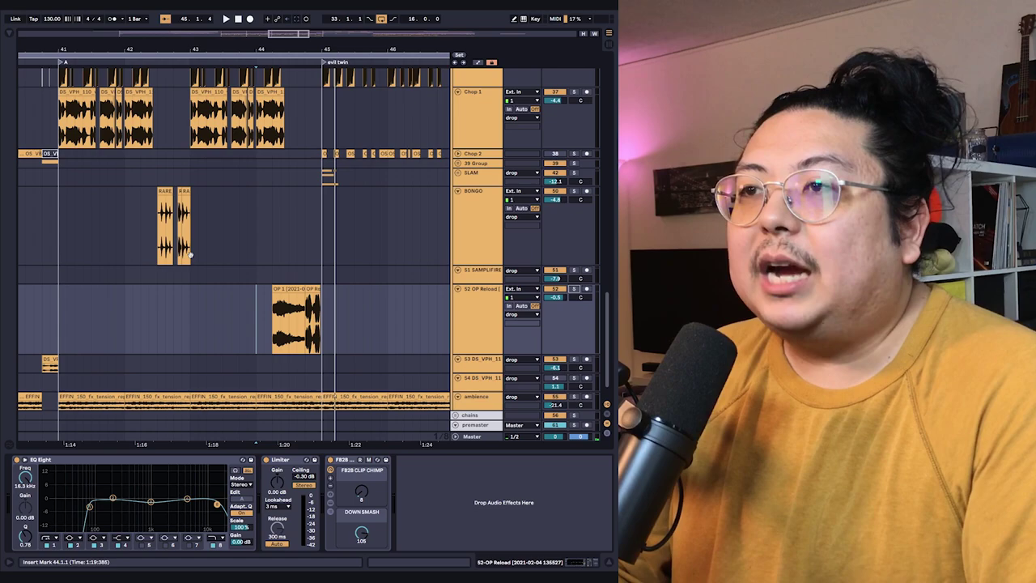
scroll(191, 255, "right", 2)
Unfold the SLAM group and view its effects chain, leaving the bar 45 hits in place
left_click(457, 171)
scroll(337, 244, "up", 5)
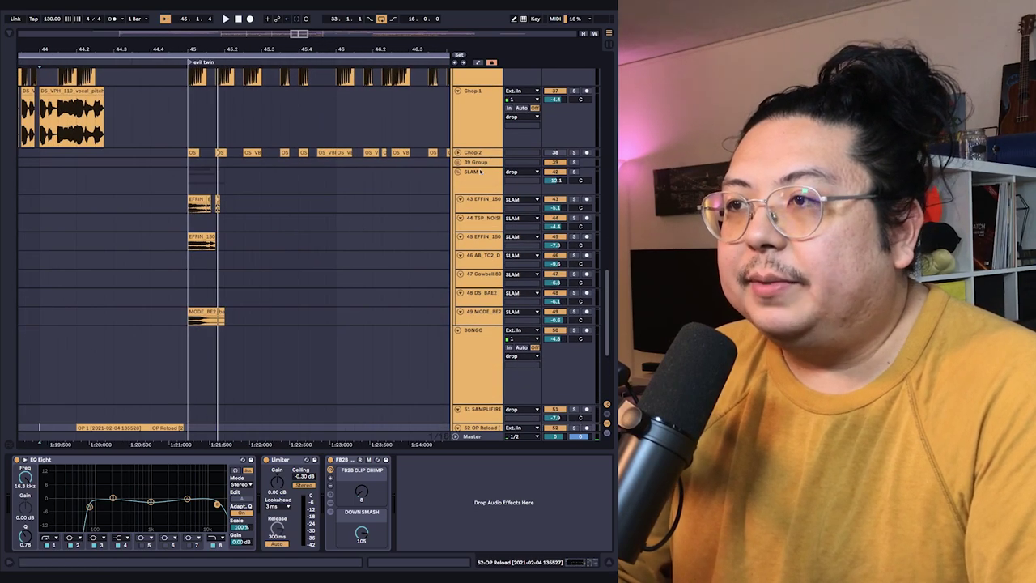
left_click(481, 172)
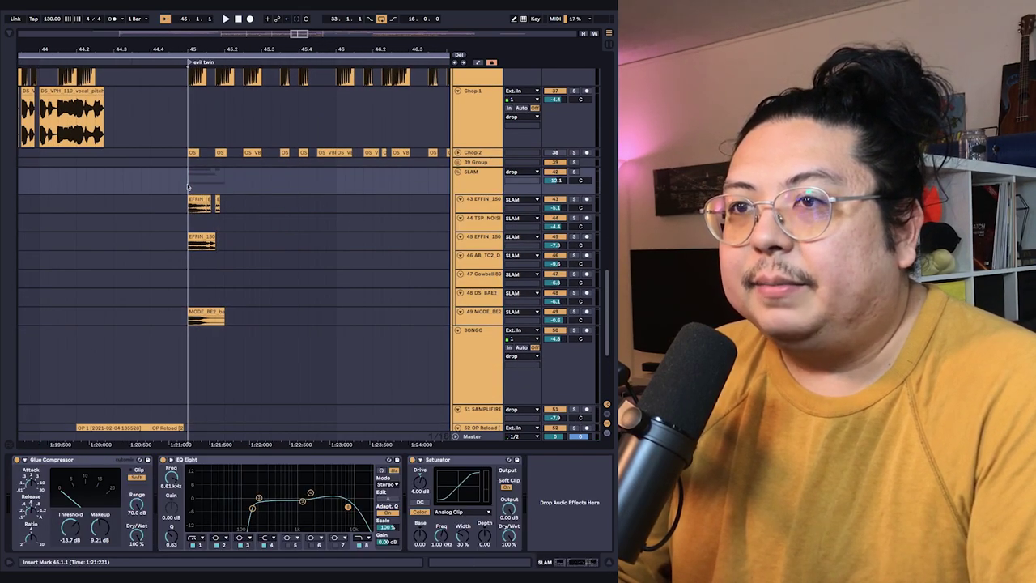
mouse_move(187, 187)
left_mouse_down()
mouse_move(130, 187)
mouse_move(187, 187)
left_mouse_up()
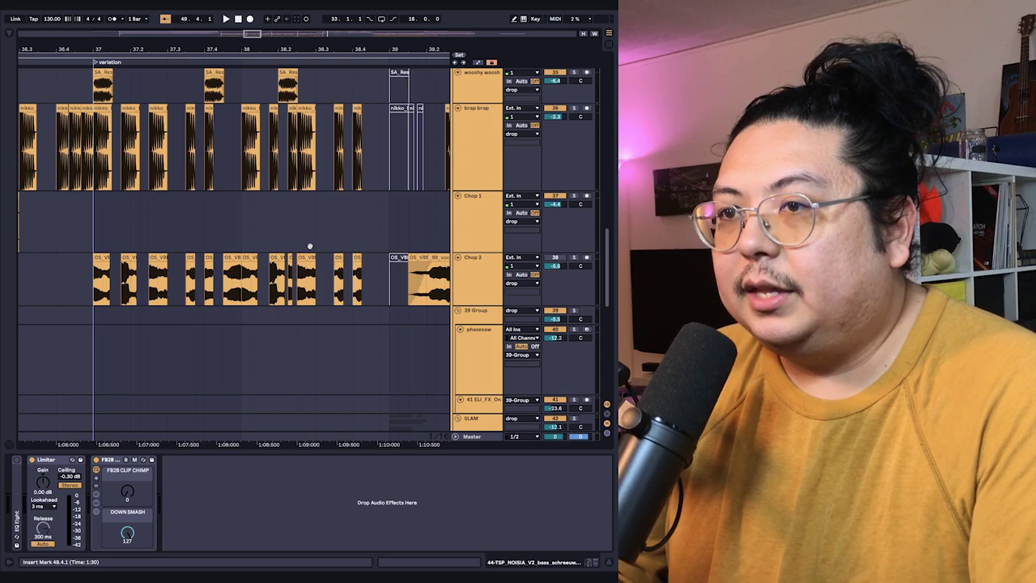
scroll(173, 274, "down", 2)
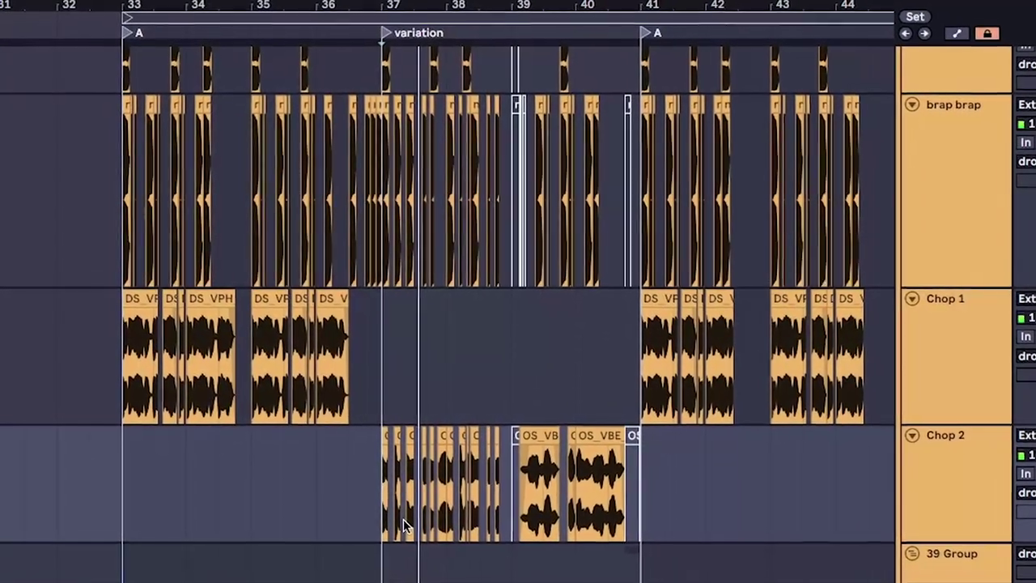
left_click_drag(130, 499, 370, 463)
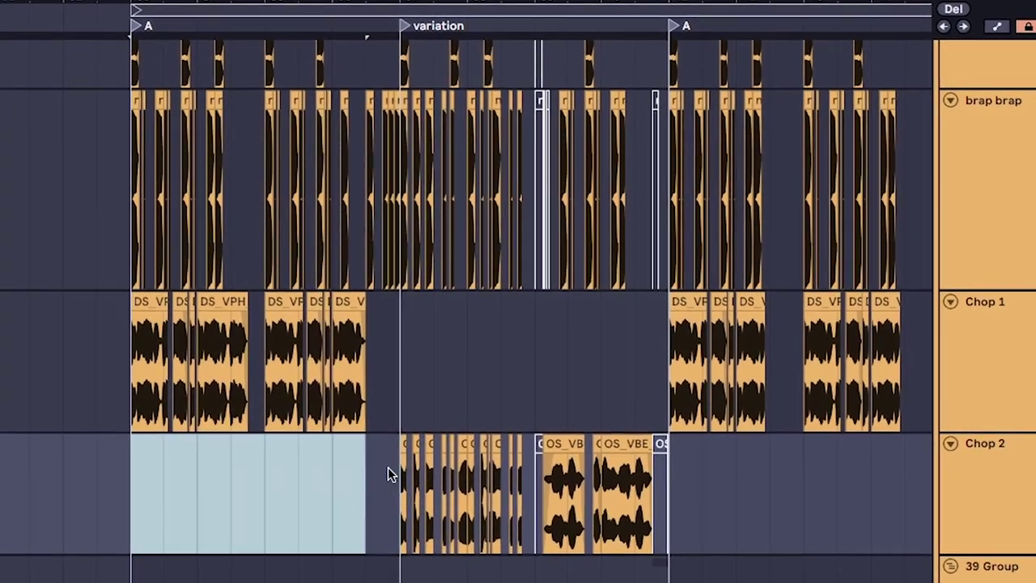
left_click_drag(401, 398, 664, 392)
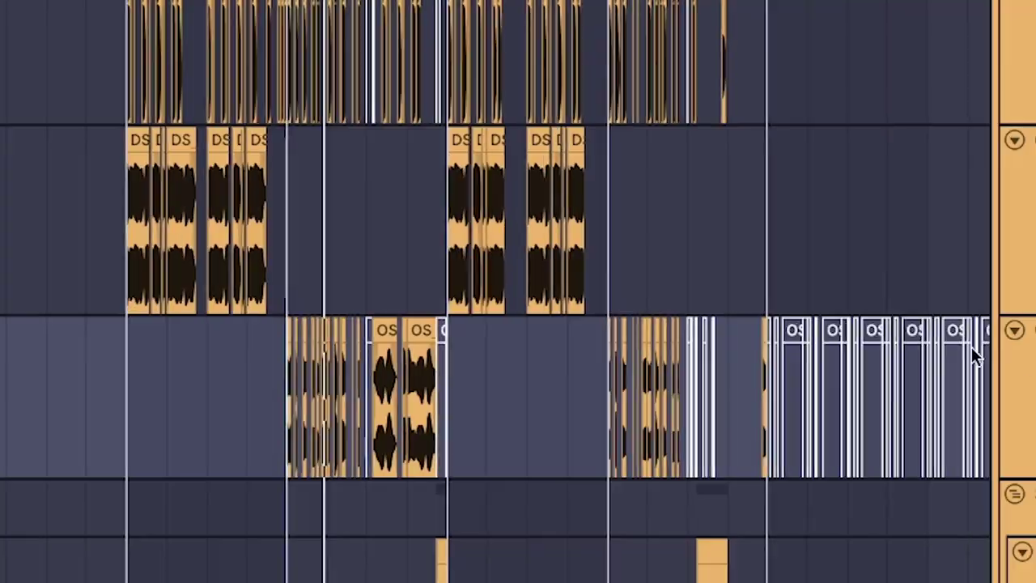
scroll(493, 438, "up", 3)
left_click(480, 455)
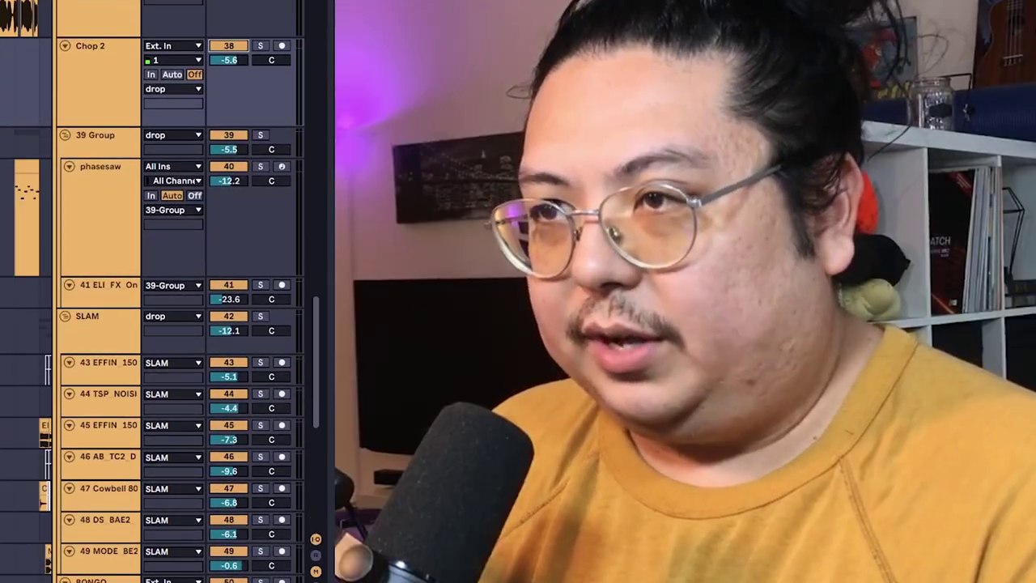
scroll(162, 291, "down", 10)
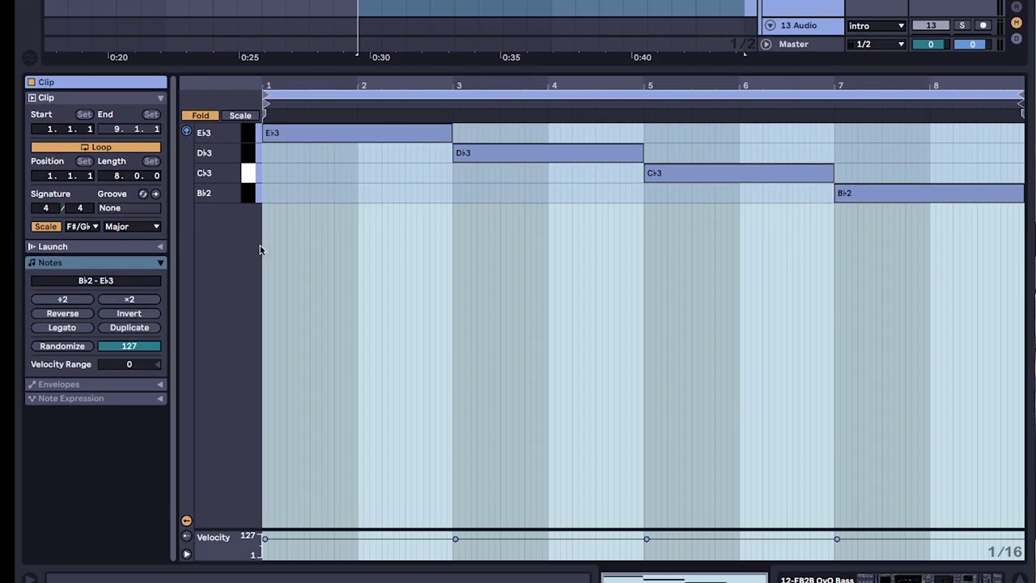
Clear the intro clip's note selection and activate Auto Pan at 1/16 rate, full amount
left_click(269, 261)
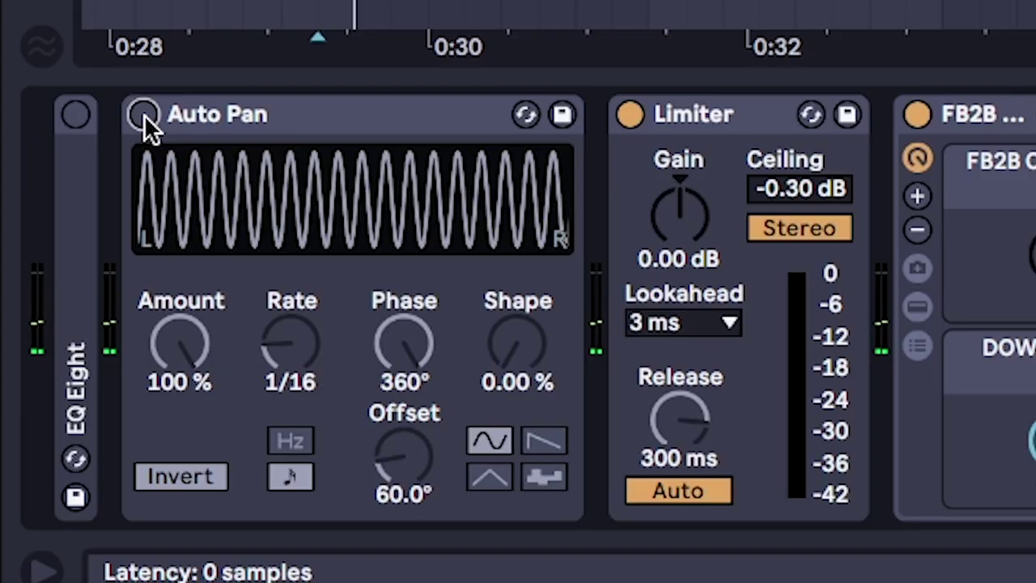
left_click(144, 114)
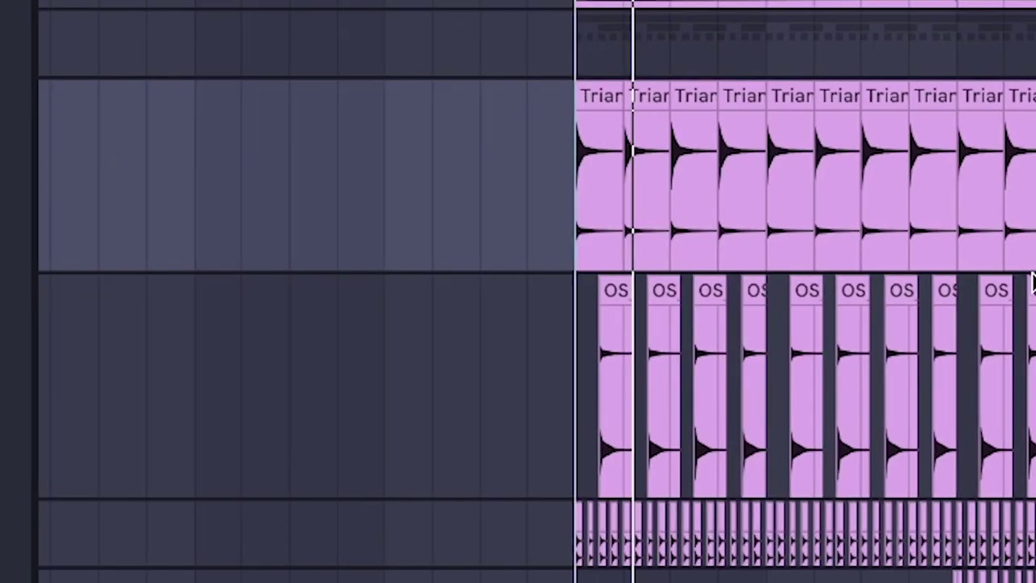
Zoom into the intro and play from the OS_VBE_99_vocal_loop_know_C#m loop
scroll(906, 308, "up", 3)
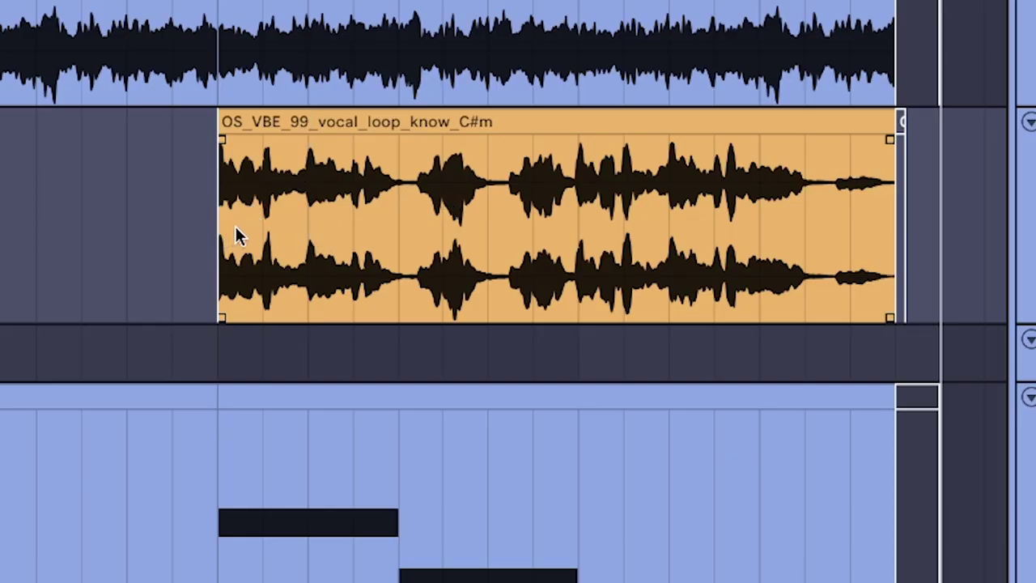
key("space")
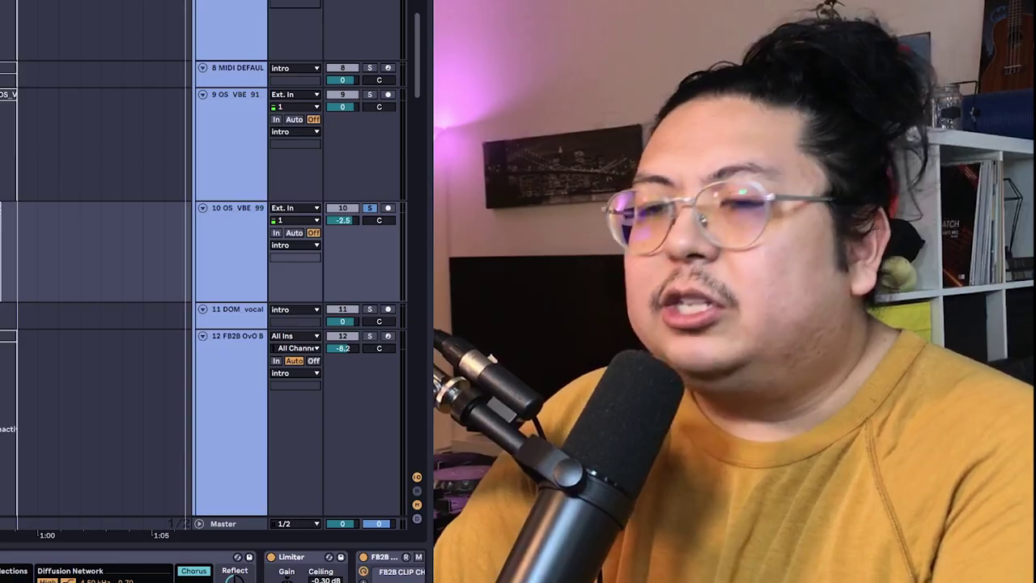
scroll(210, 267, "down", 10)
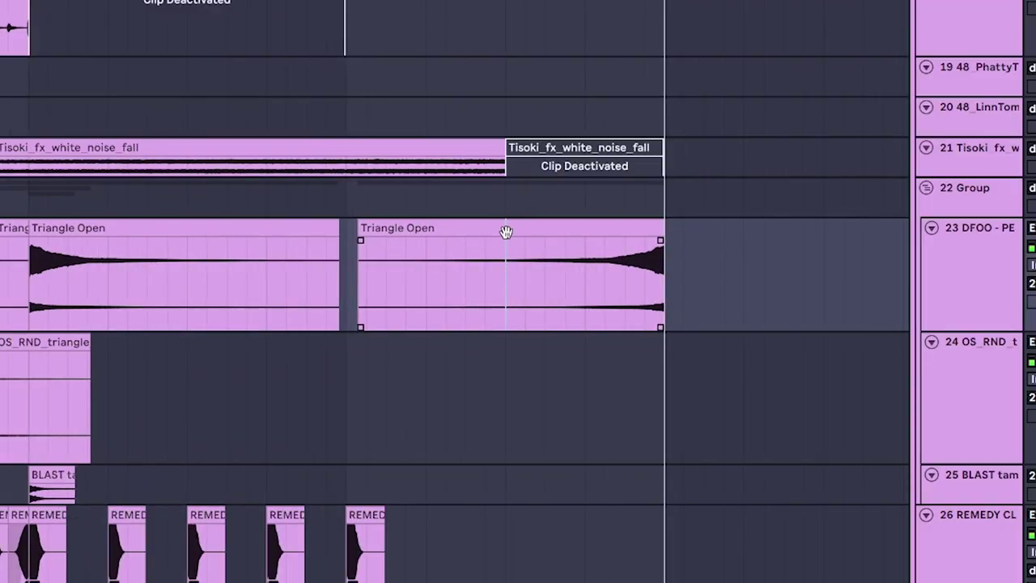
left_click(507, 232)
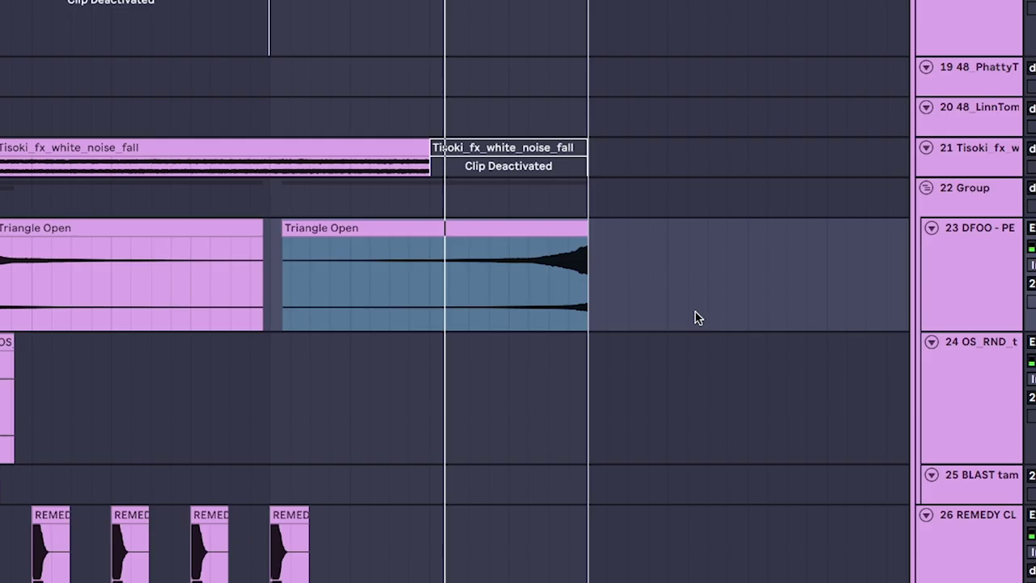
scroll(695, 318, "right", 3)
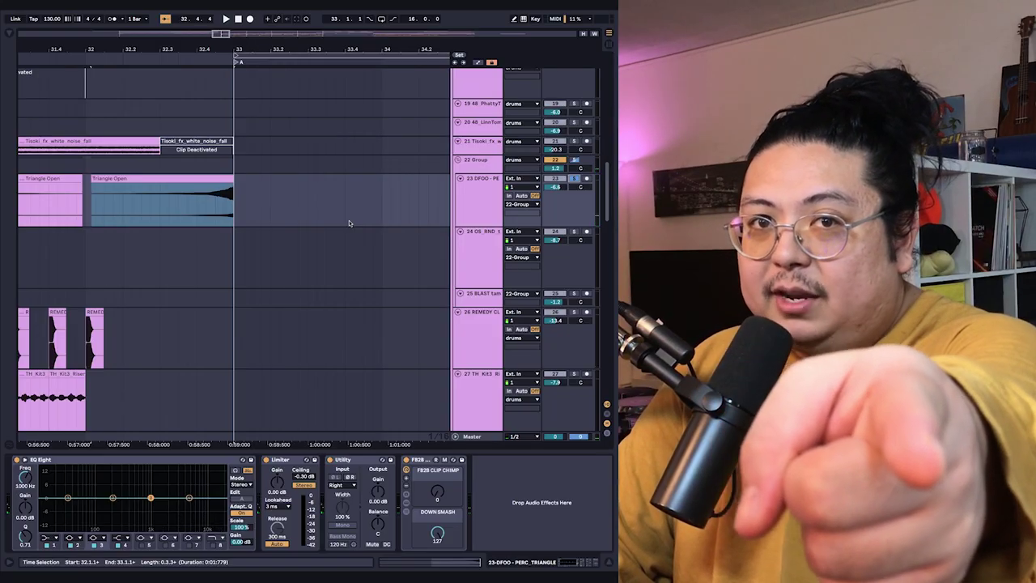